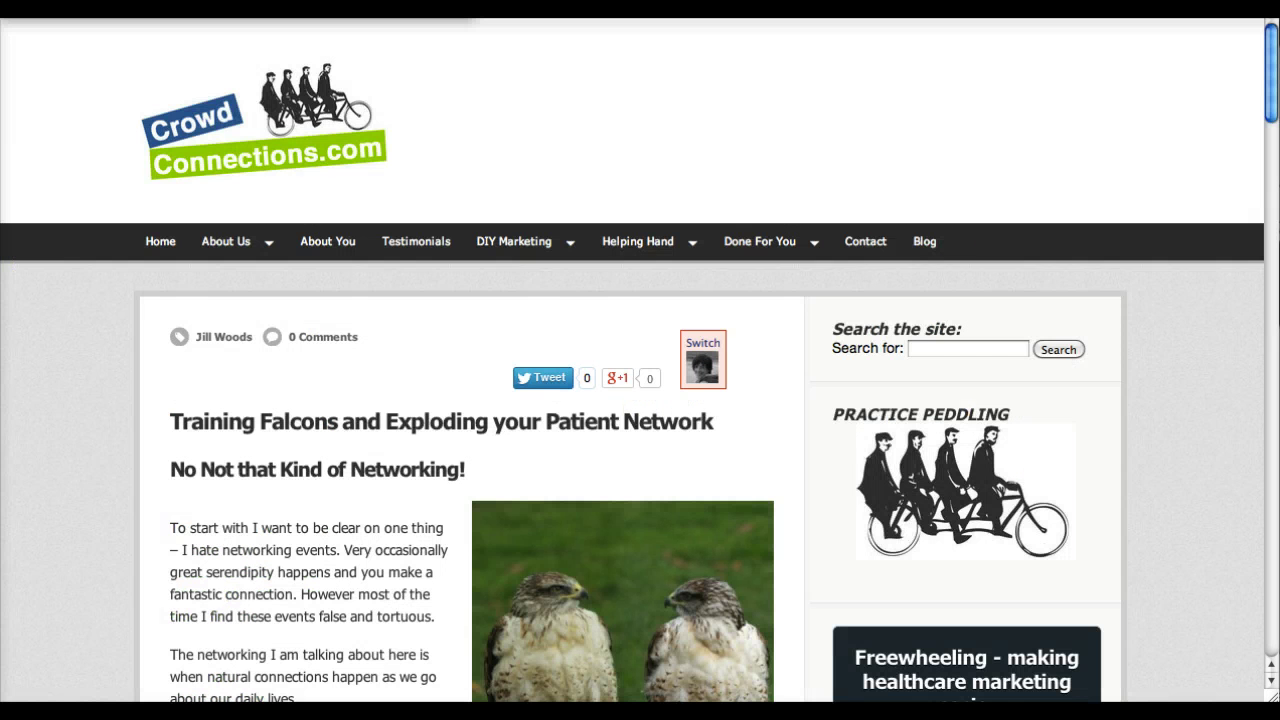
# Skim the opening sections of the blog article on training falcons and exploding your patient network
pyautogui.click(747, 492)
pyautogui.scroll(-2, 747, 492)
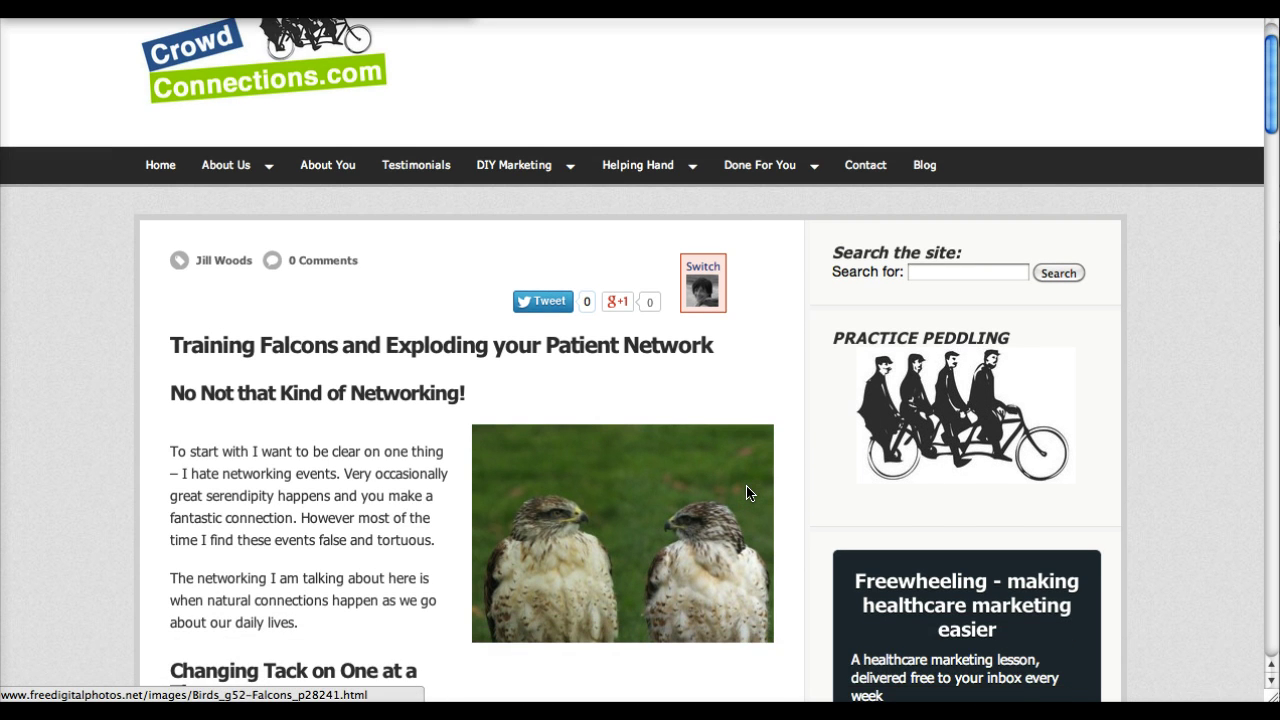
pyautogui.scroll(-5, 747, 492)
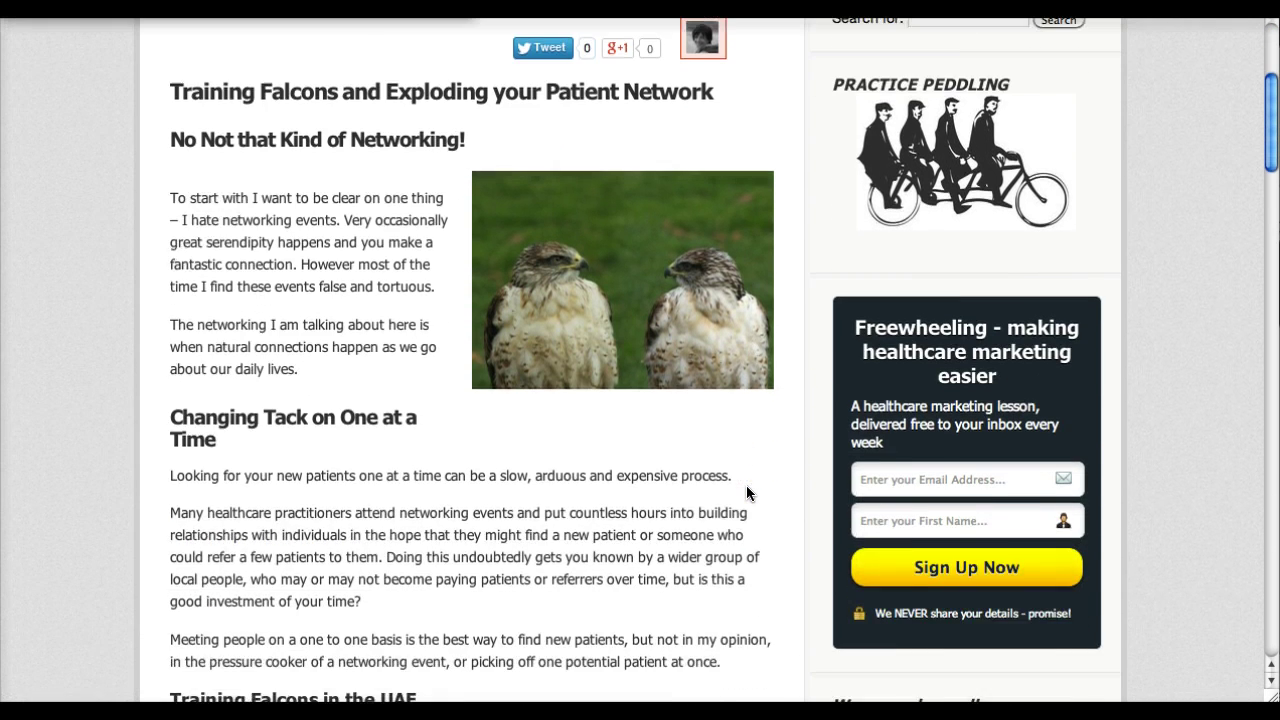
pyautogui.scroll(-2, 746, 492)
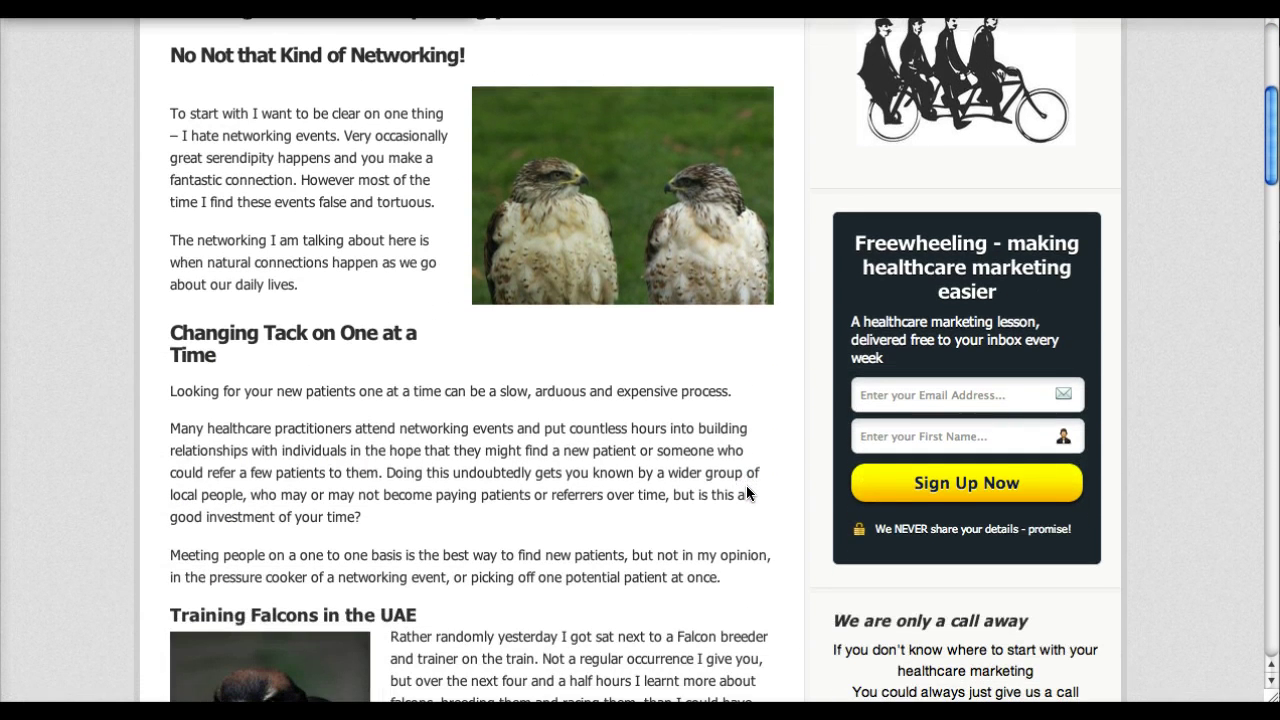
pyautogui.scroll(5, 746, 485)
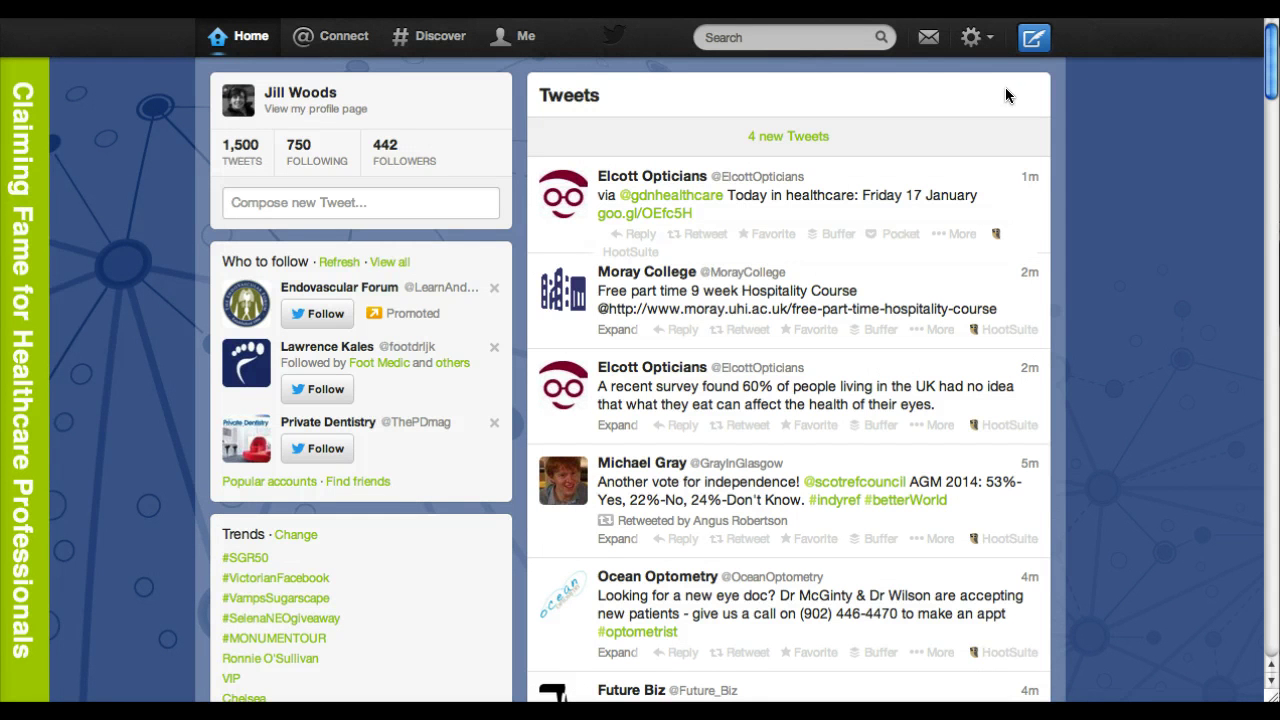
# Search Twitter for "brighouse" and narrow the results to people
pyautogui.click(752, 40)
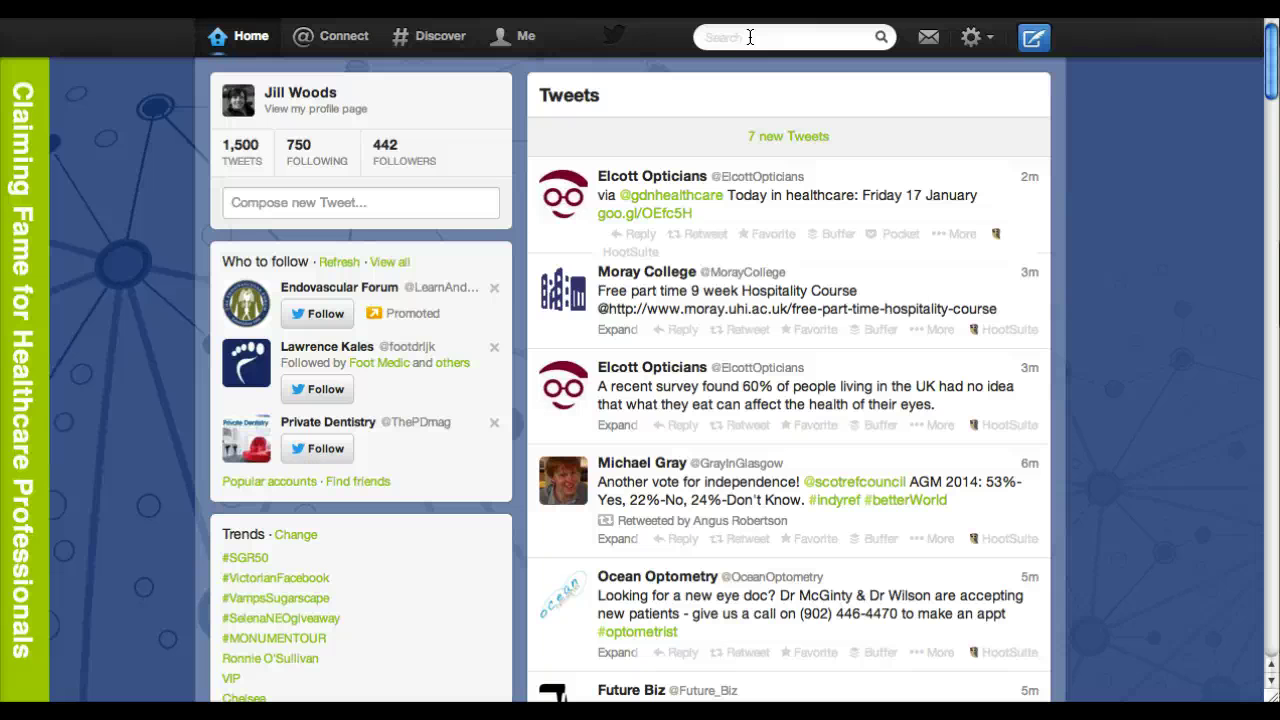
pyautogui.write('Brighou')
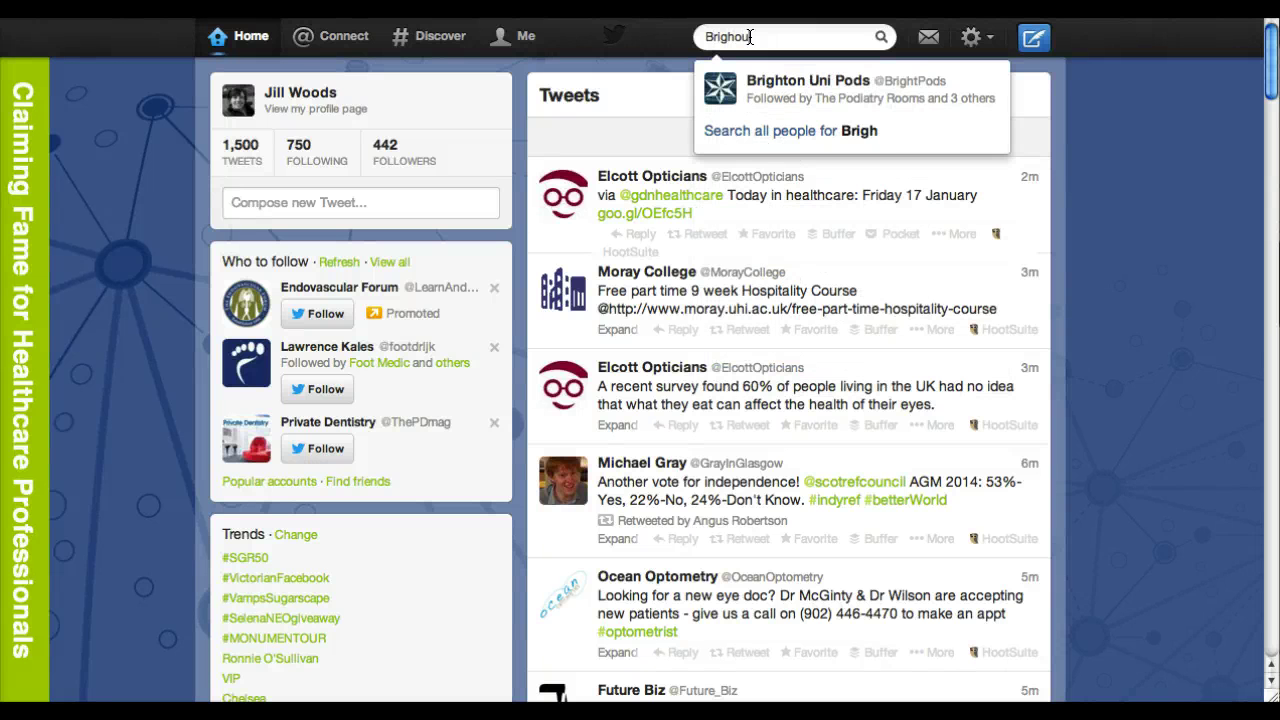
pyautogui.write('se')
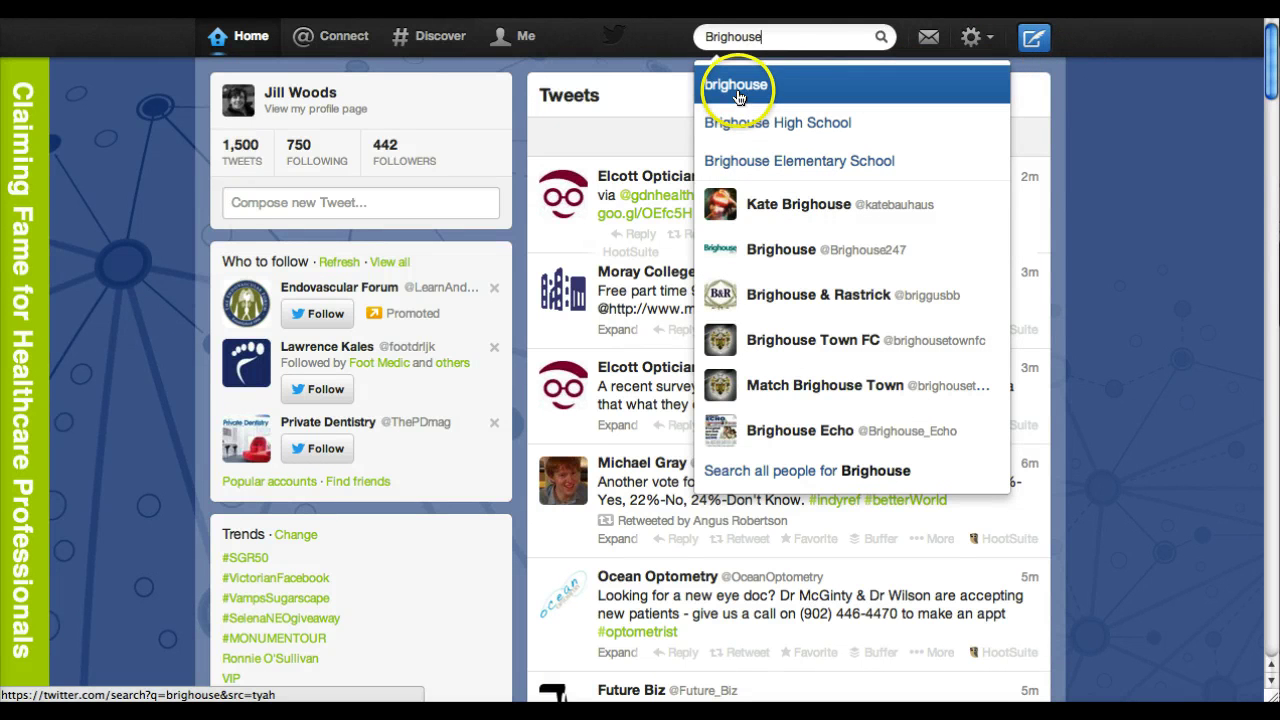
pyautogui.click(738, 89)
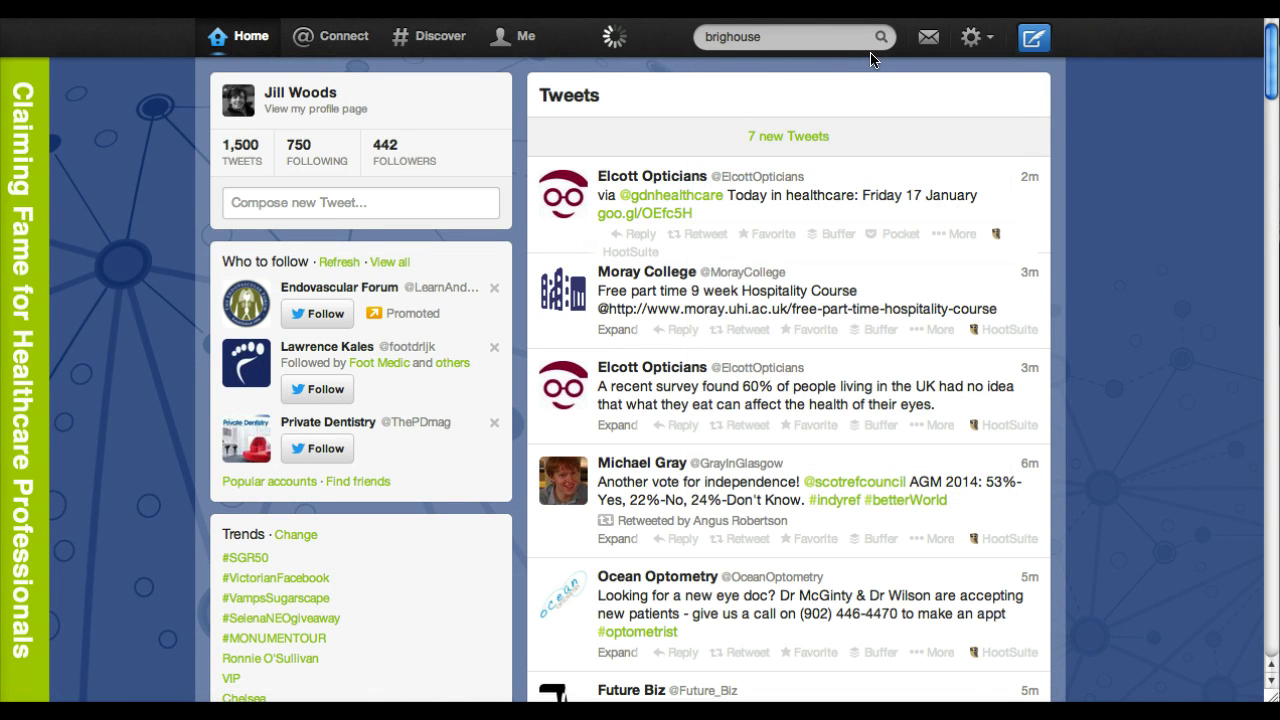
pyautogui.click(880, 38)
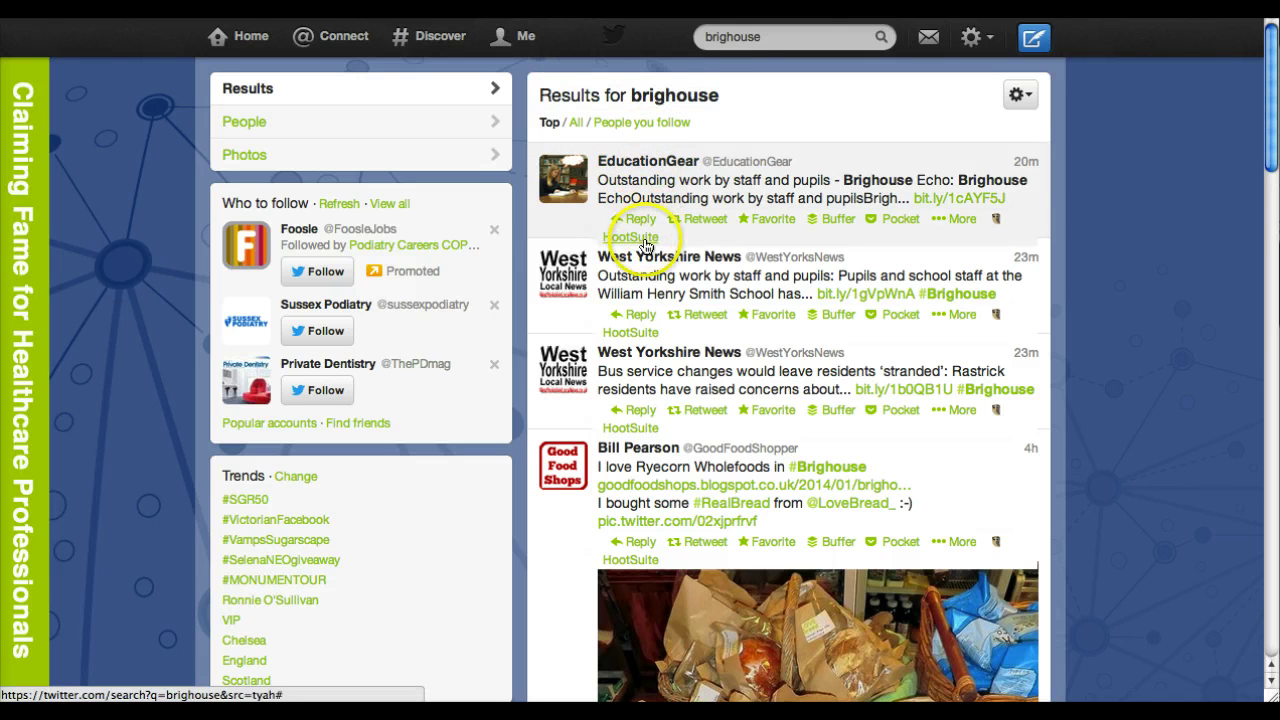
pyautogui.click(641, 284)
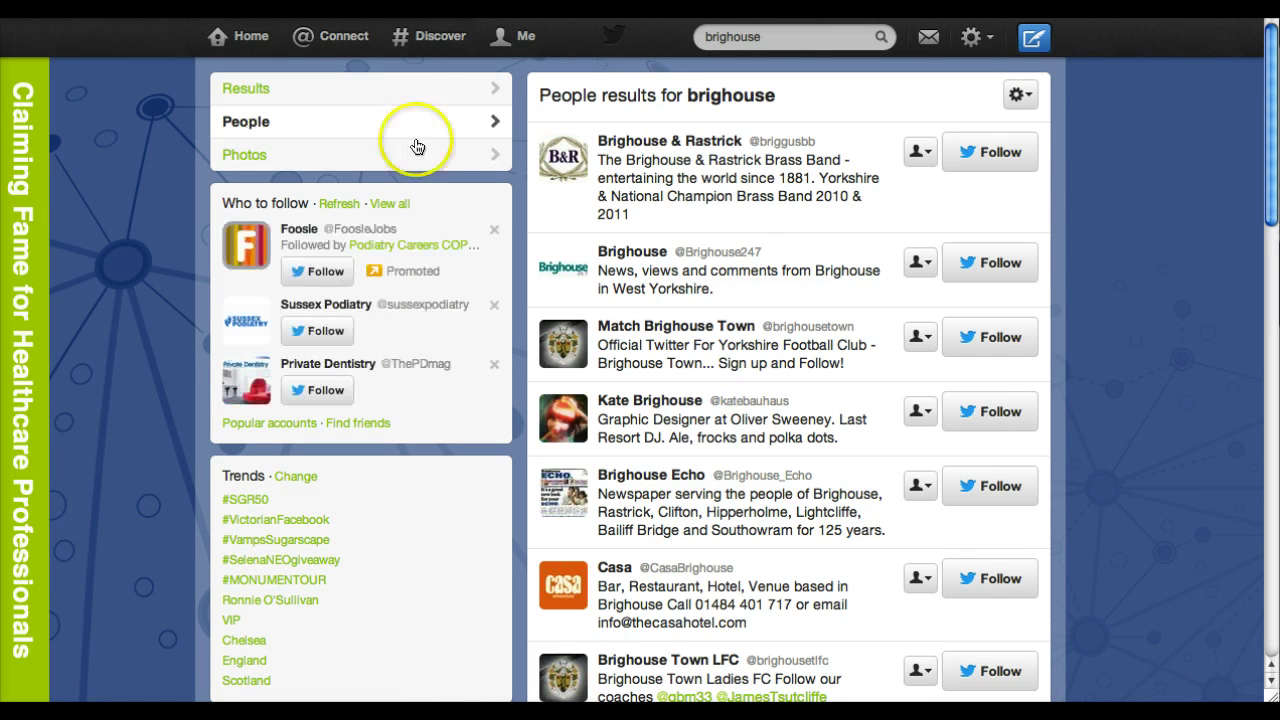
# Review the first Brighouse people results for local organisations and teams worth connecting with
pyautogui.scroll(-1, 755, 190)
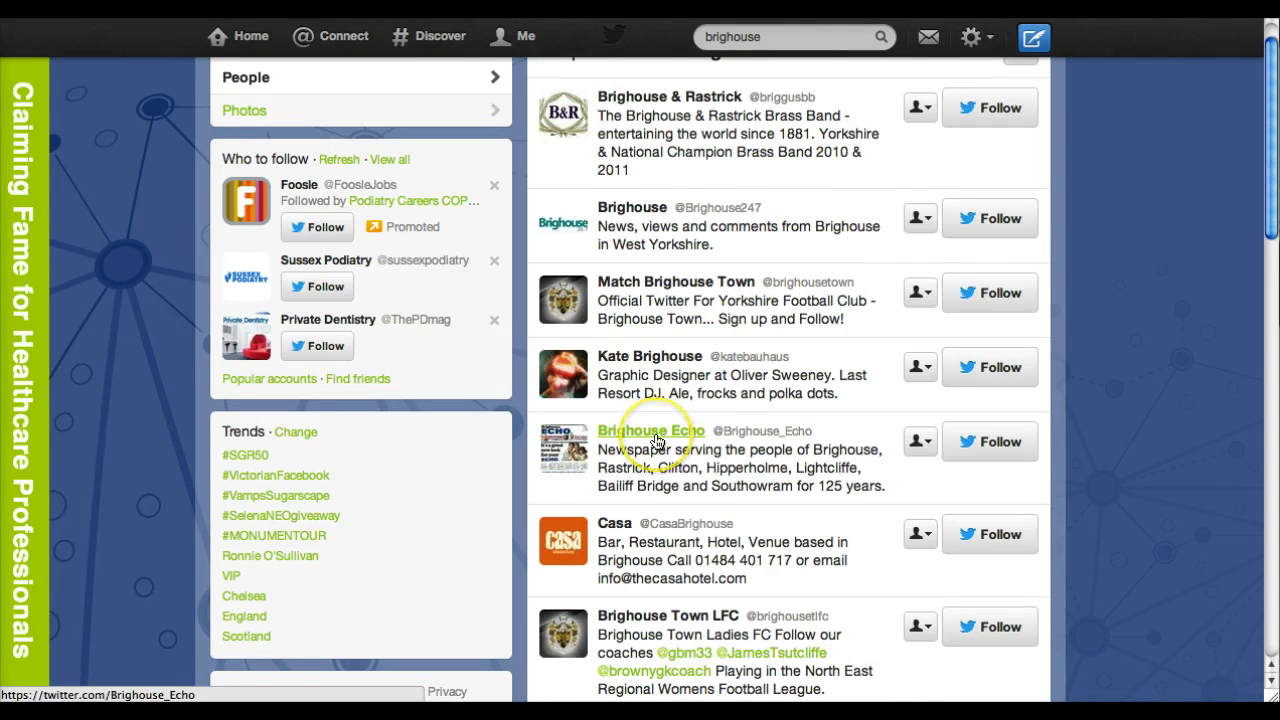
pyautogui.scroll(-1, 652, 443)
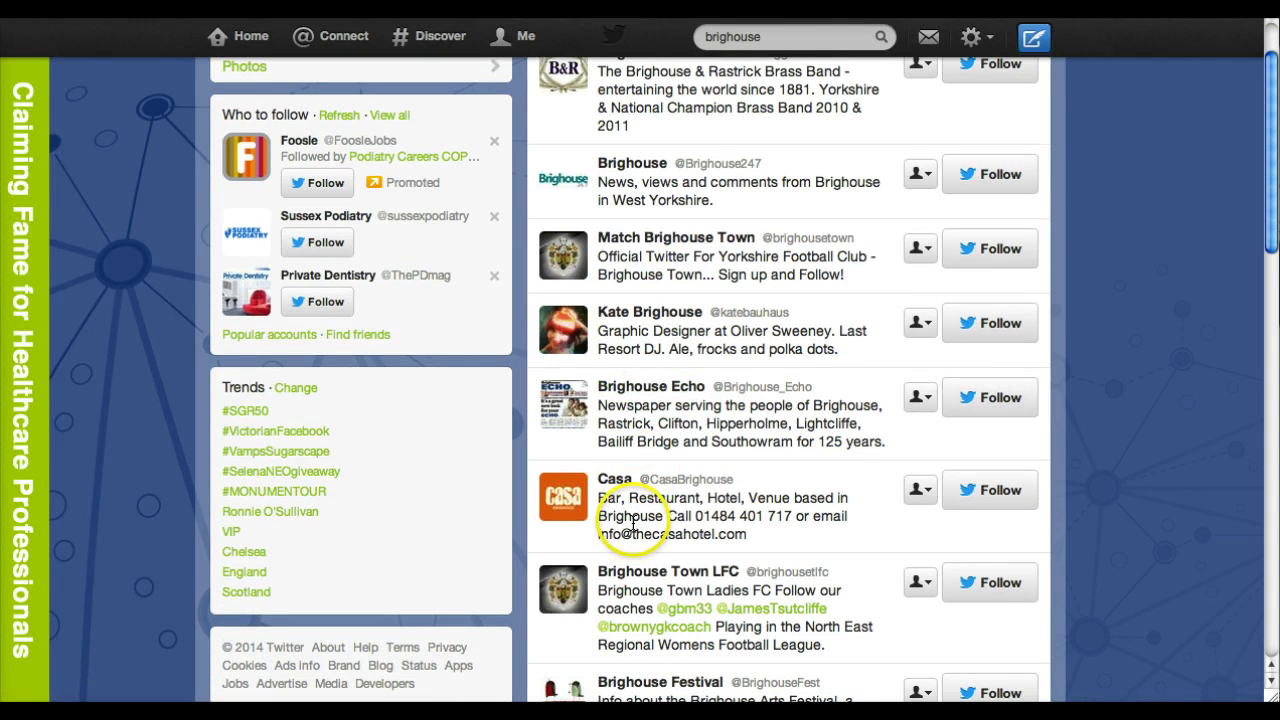
pyautogui.scroll(-1, 636, 514)
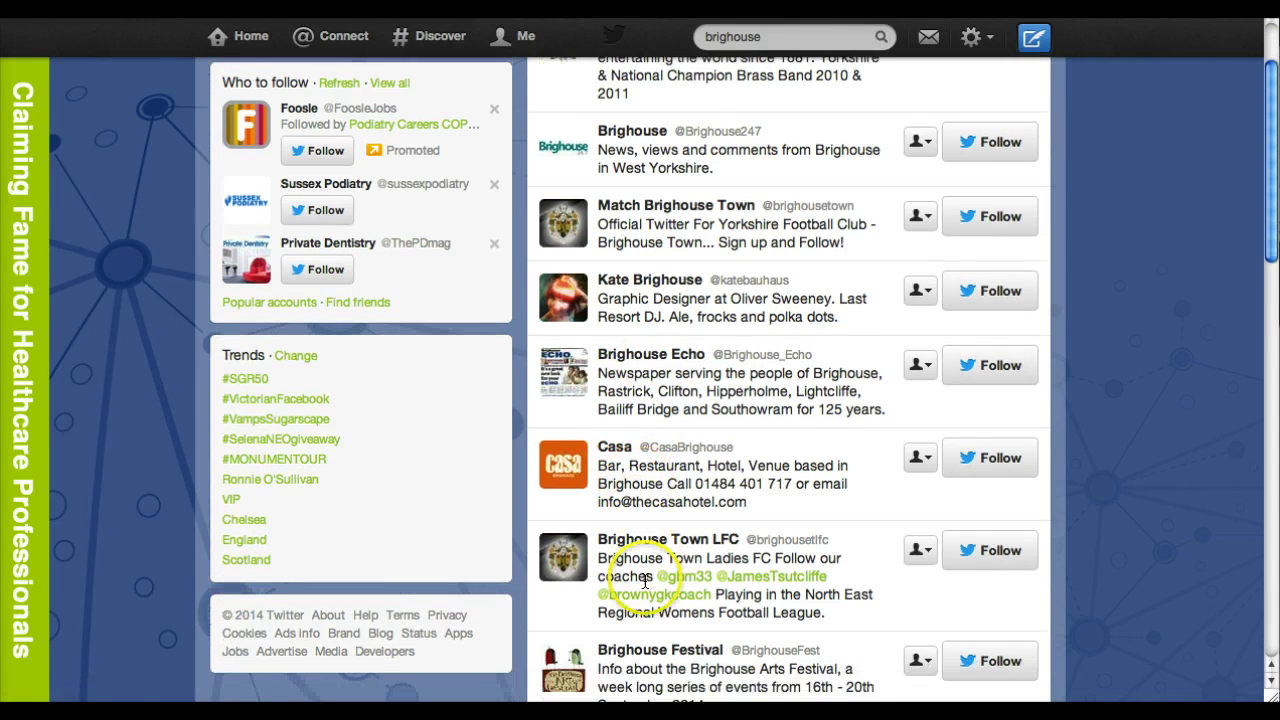
pyautogui.scroll(-2, 636, 571)
pyautogui.scroll(-6, 643, 580)
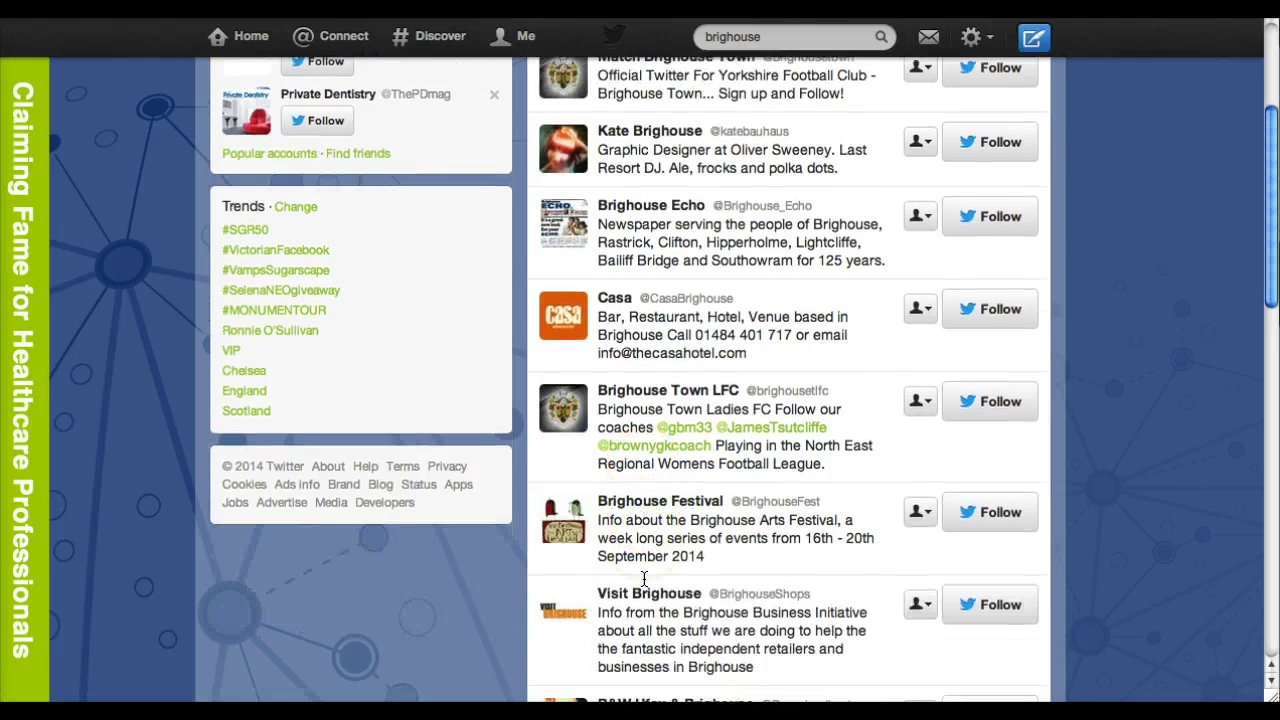
pyautogui.scroll(-2, 643, 580)
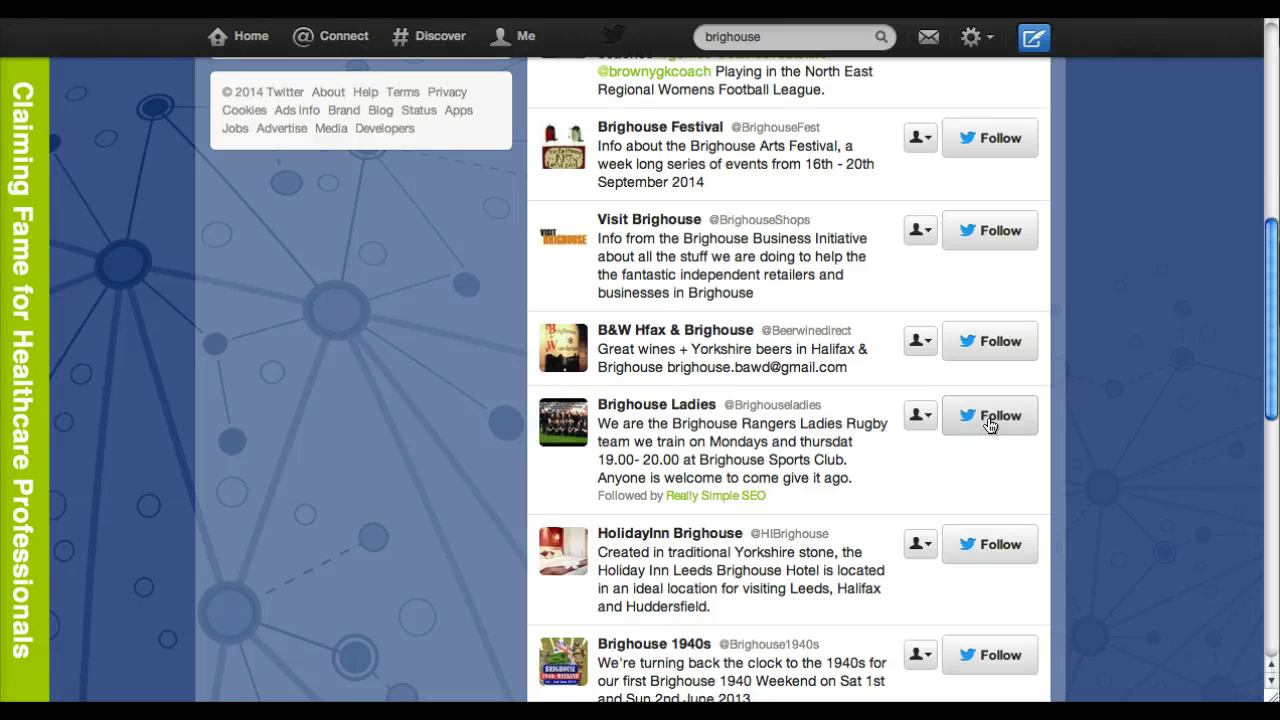
# Open the list membership options for Brighouse Ladies, look through the available lists and close them without choosing any
pyautogui.click(920, 416)
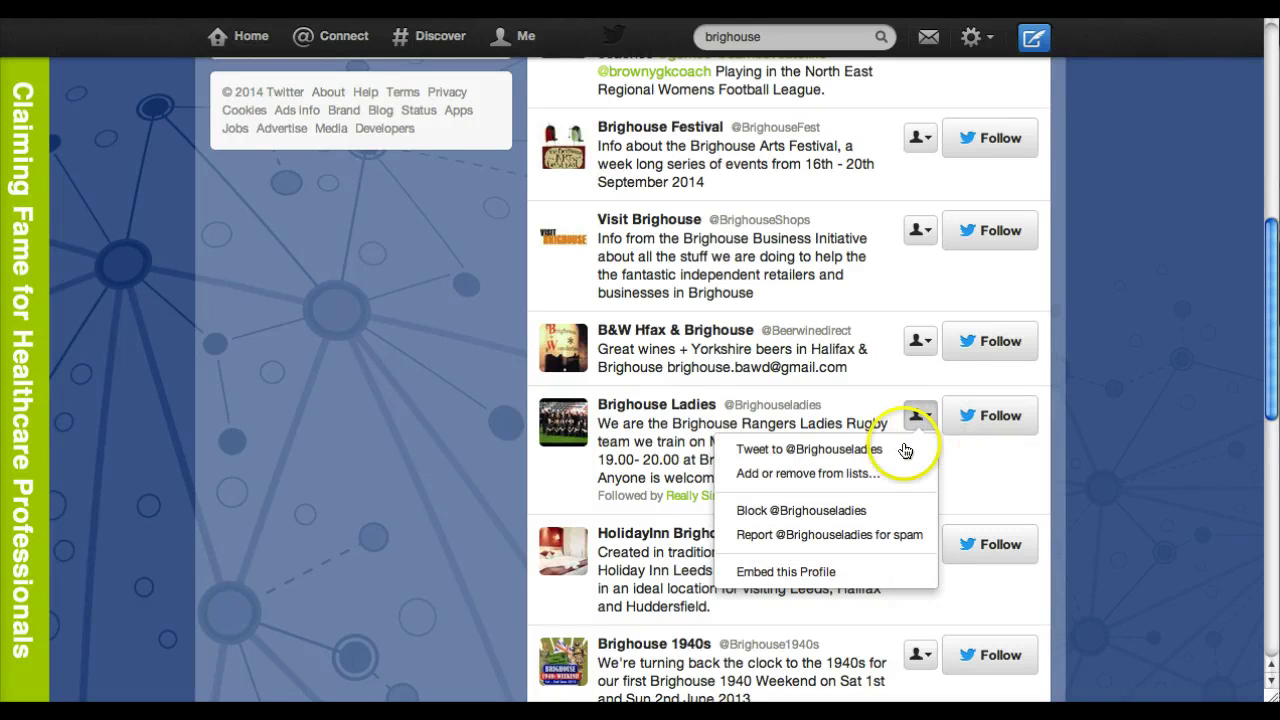
pyautogui.click(842, 476)
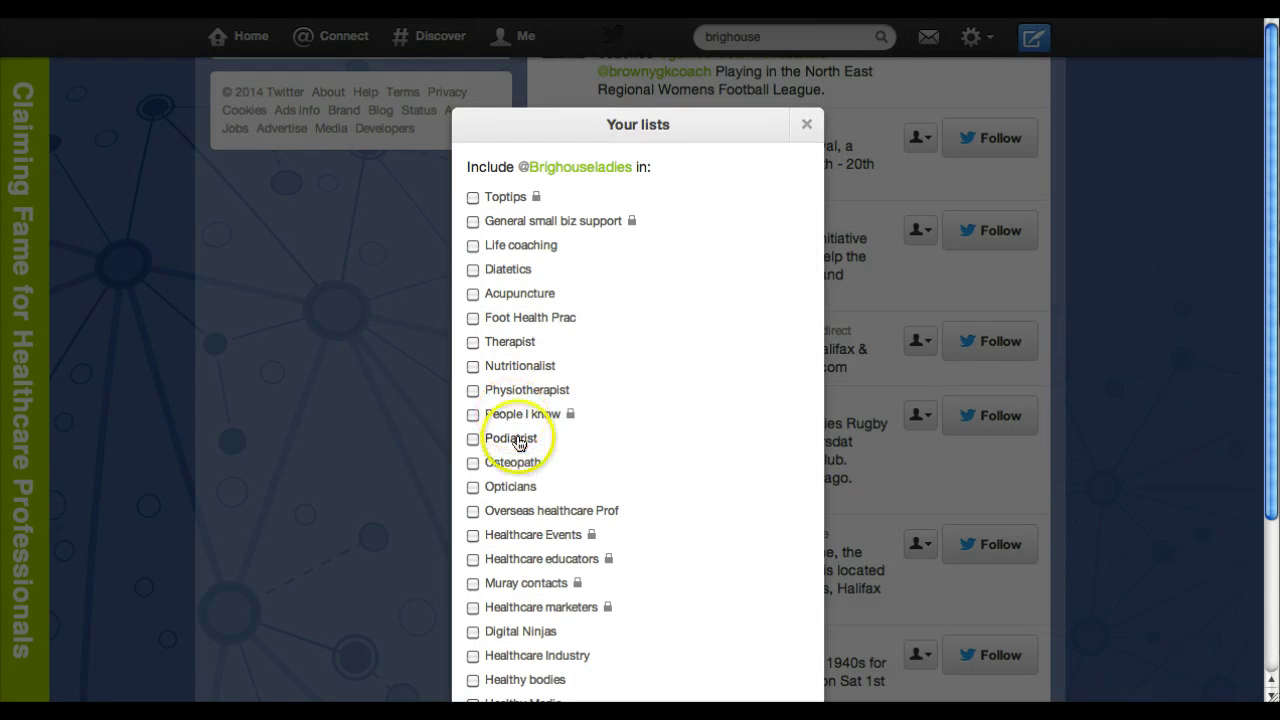
pyautogui.scroll(-3, 514, 434)
pyautogui.scroll(-1, 518, 442)
pyautogui.scroll(4, 518, 442)
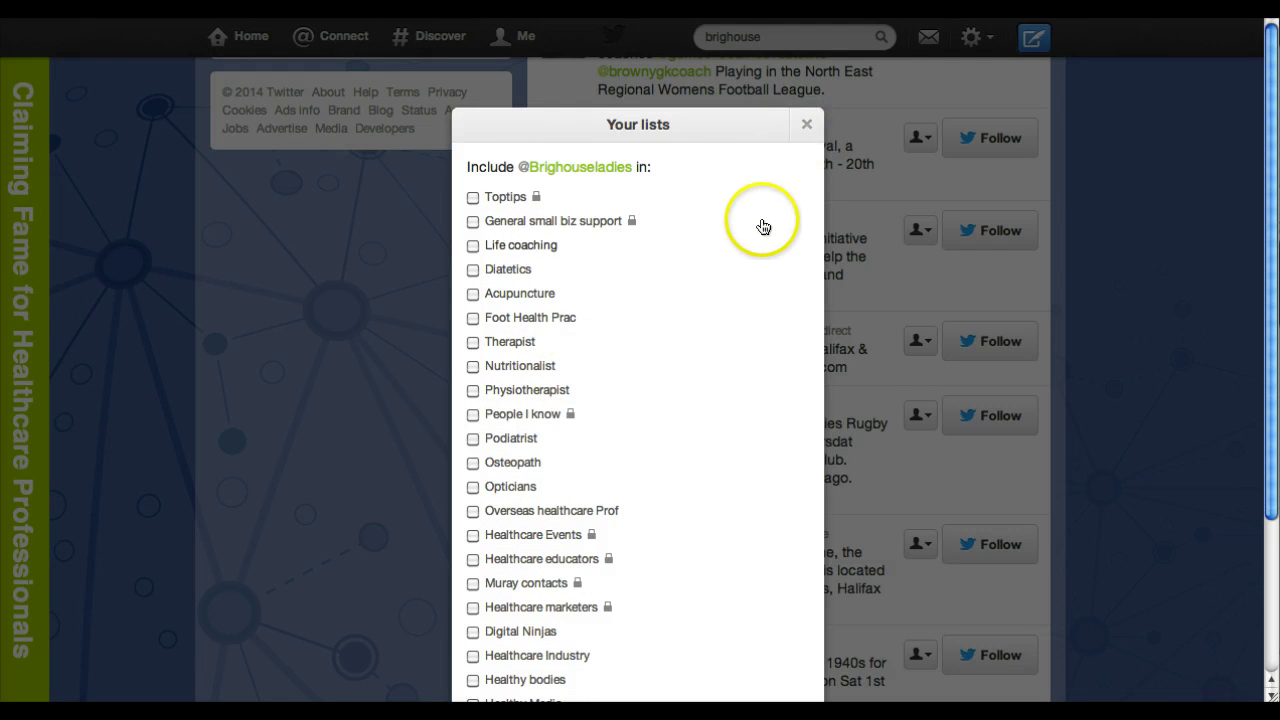
pyautogui.click(807, 124)
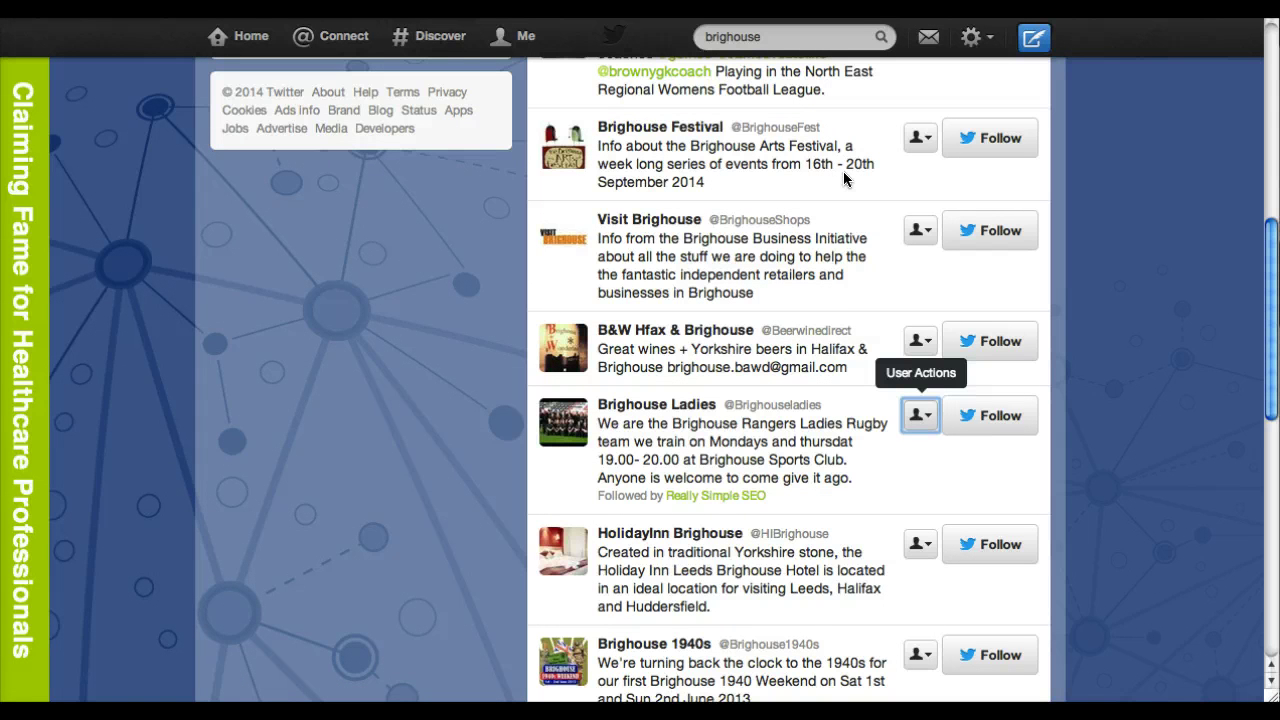
pyautogui.click(872, 177)
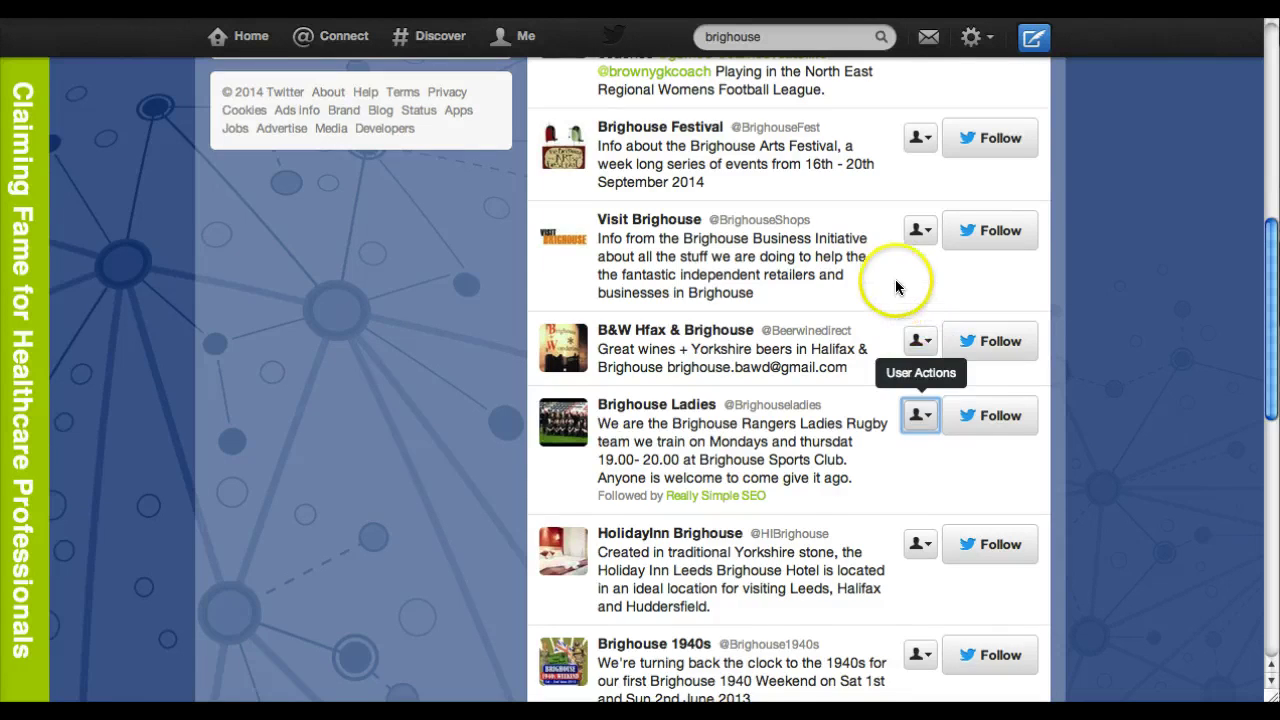
pyautogui.scroll(10, 895, 278)
pyautogui.click(783, 52)
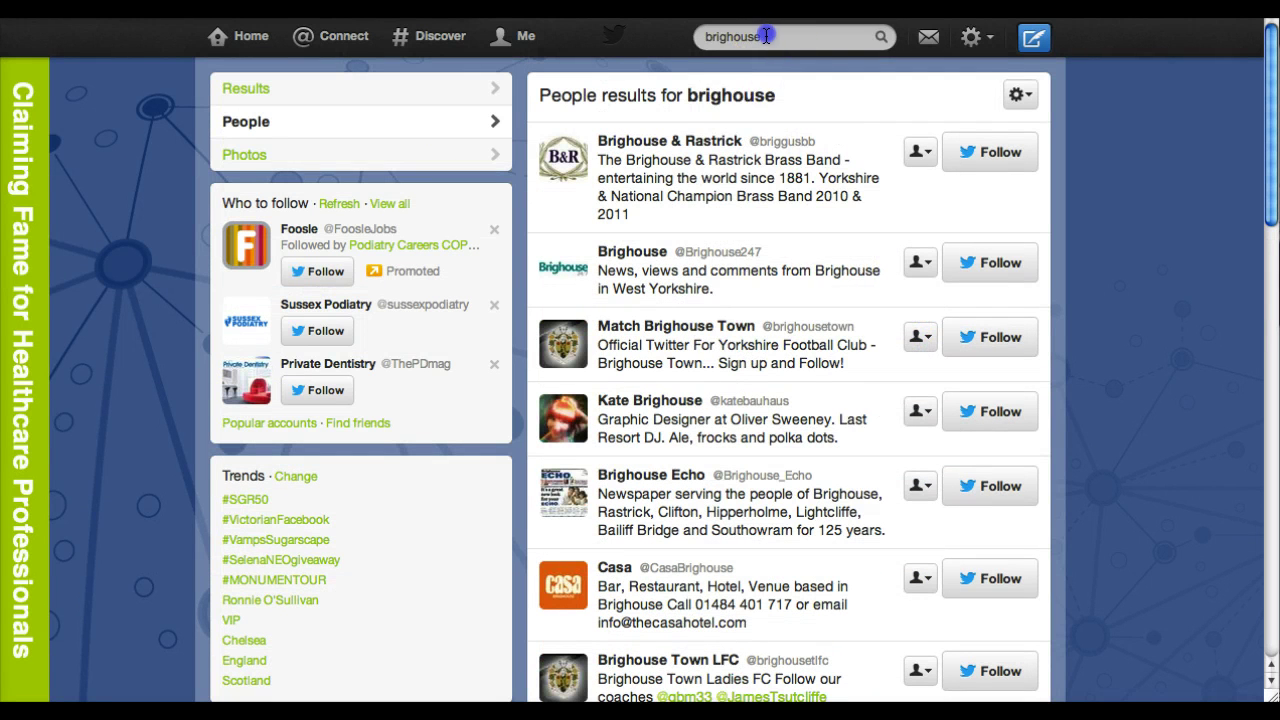
pyautogui.moveTo(765, 36); pyautogui.dragTo(697, 36)
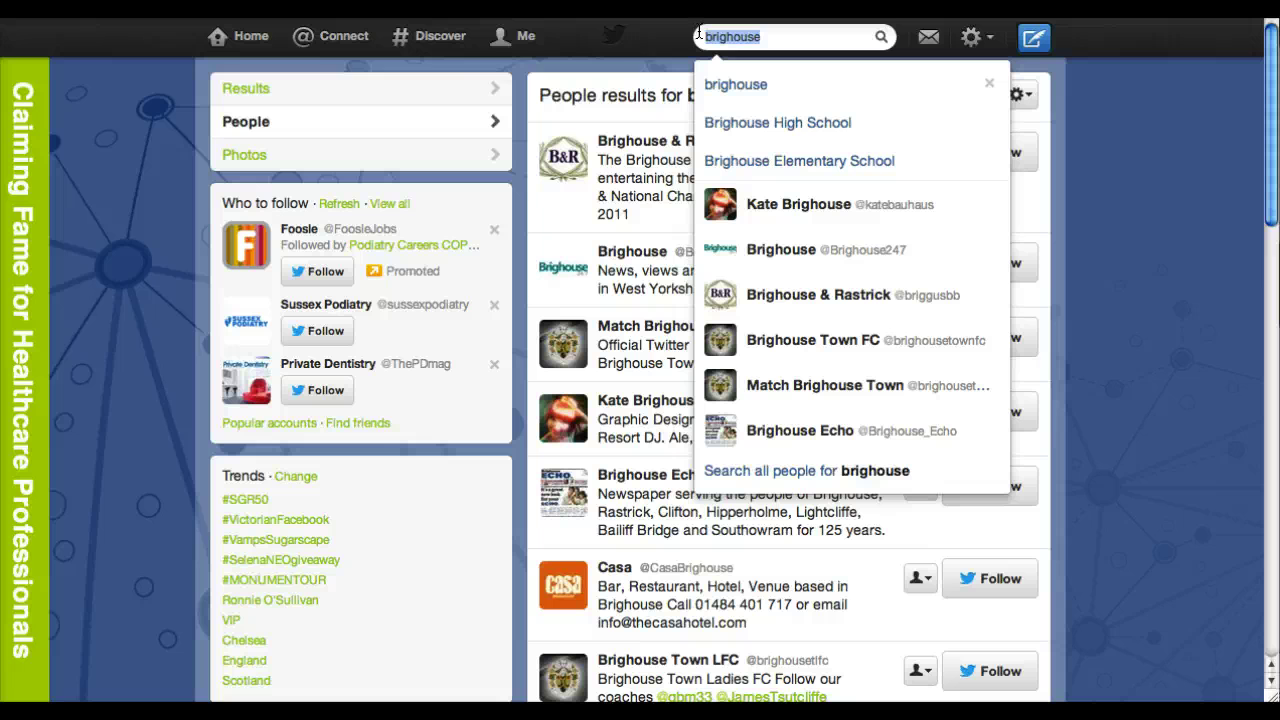
pyautogui.click(270, 127)
# Browse further through the Brighouse people results for local clubs, businesses and community groups, and return to the first result
pyautogui.scroll(-10, 650, 160)
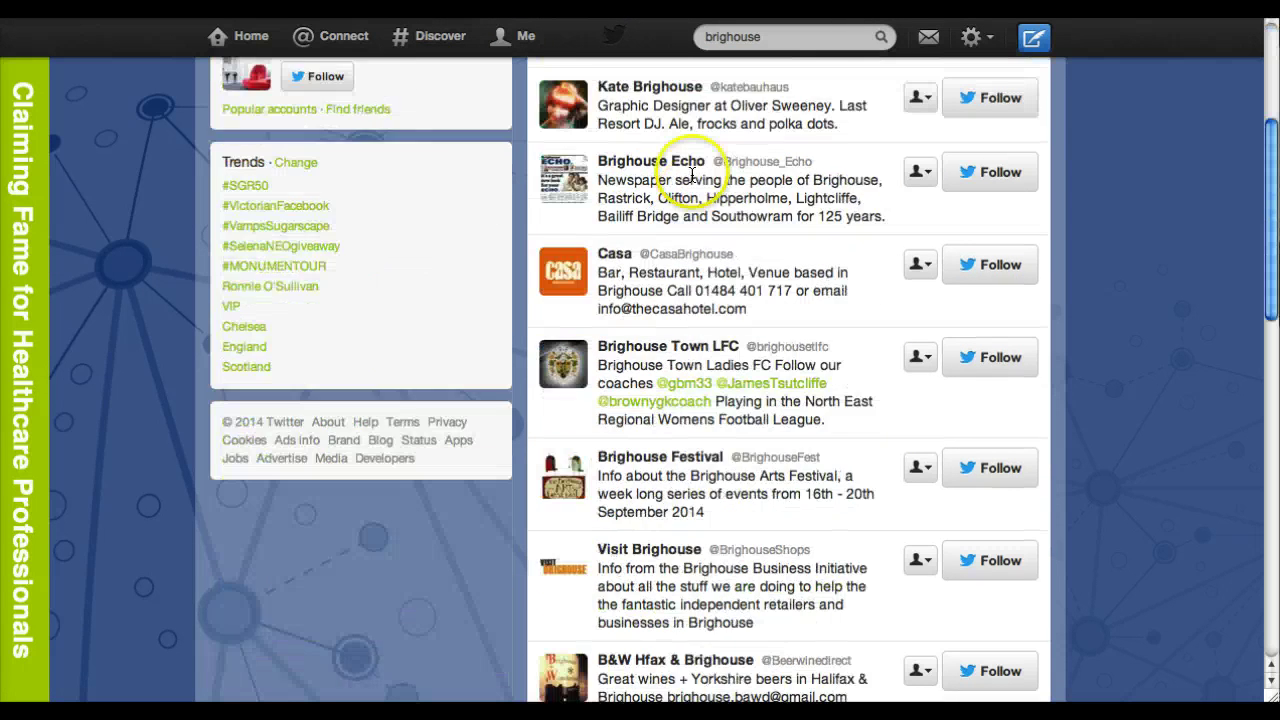
pyautogui.scroll(-12, 690, 177)
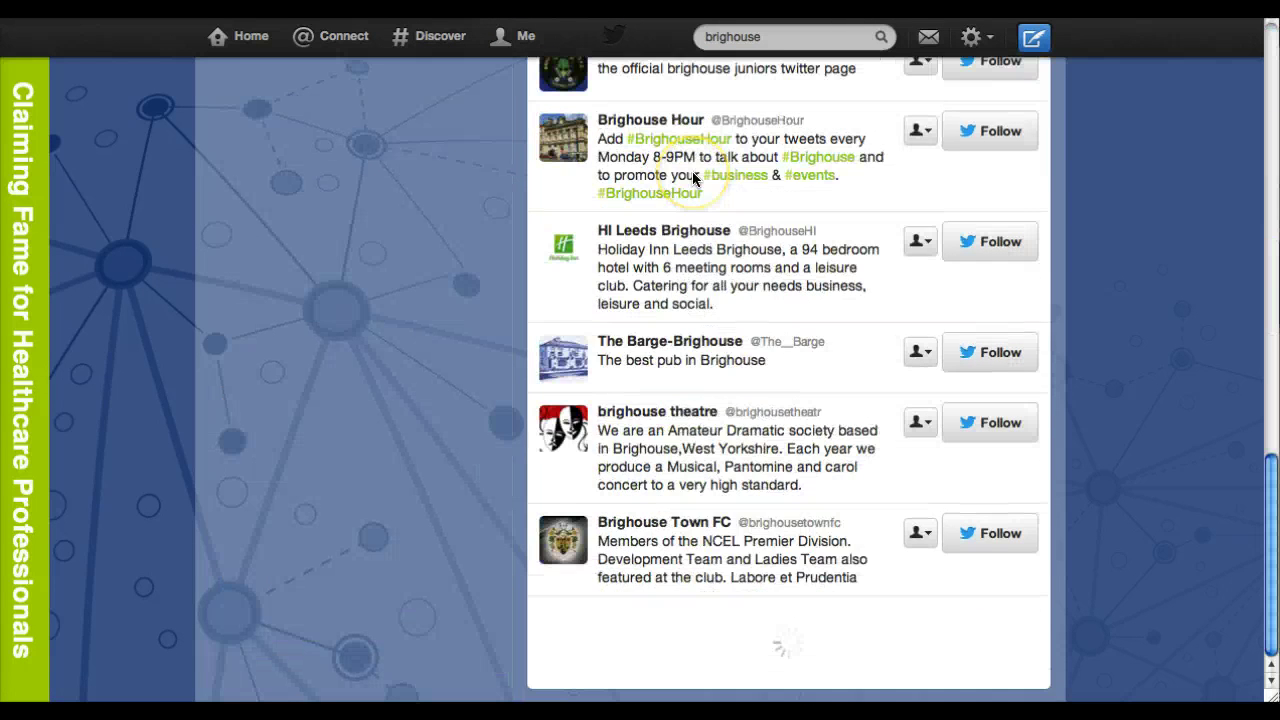
pyautogui.scroll(-8, 693, 177)
pyautogui.scroll(-6, 693, 177)
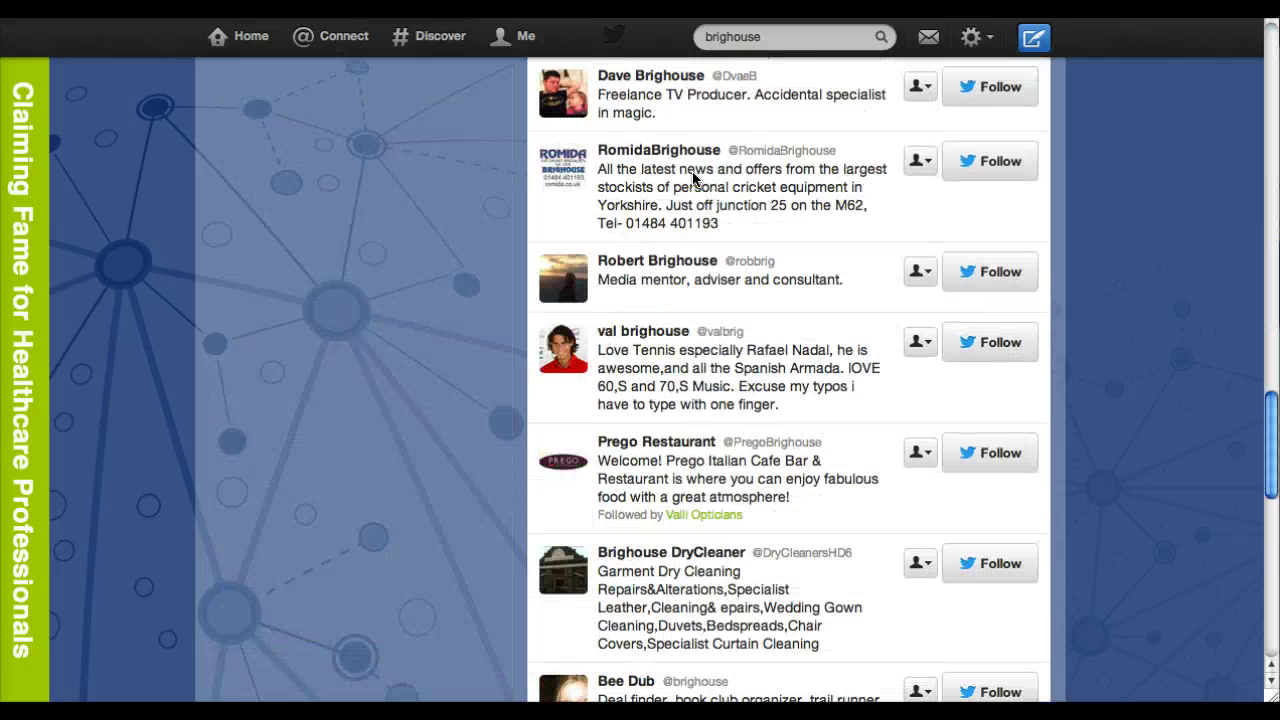
pyautogui.scroll(-5, 693, 178)
pyautogui.scroll(-13, 693, 178)
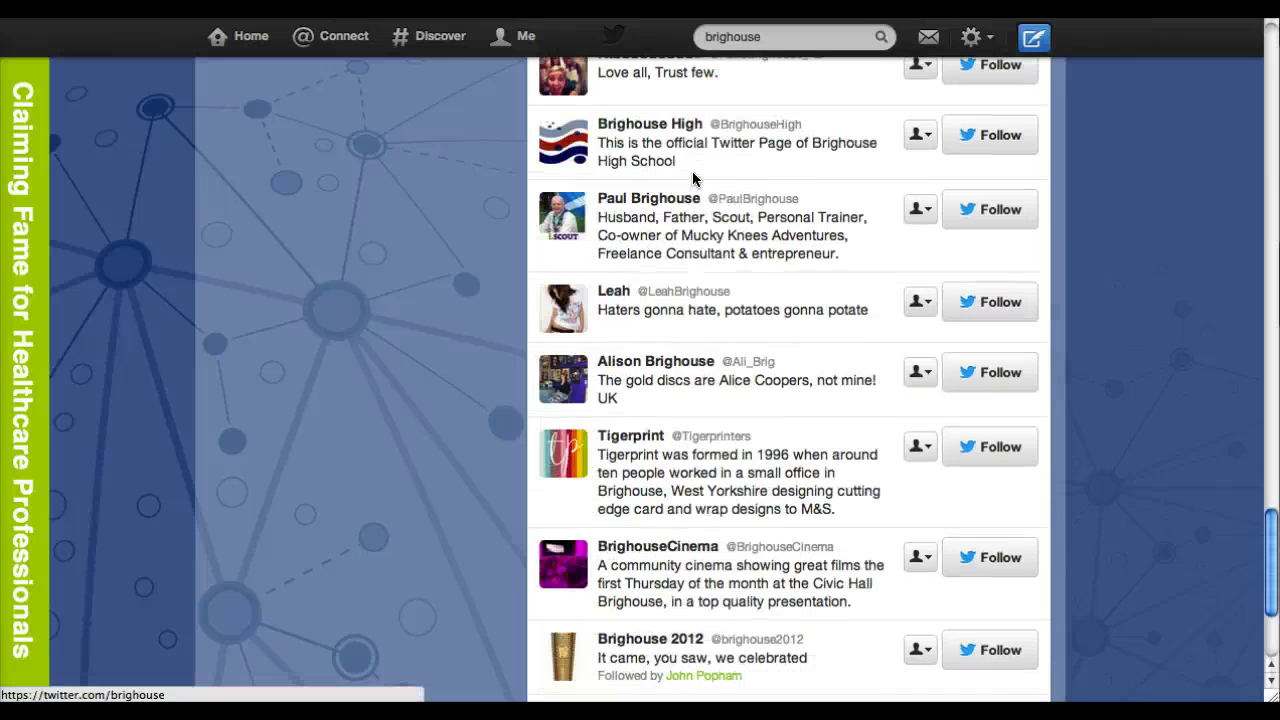
pyautogui.scroll(-5, 693, 178)
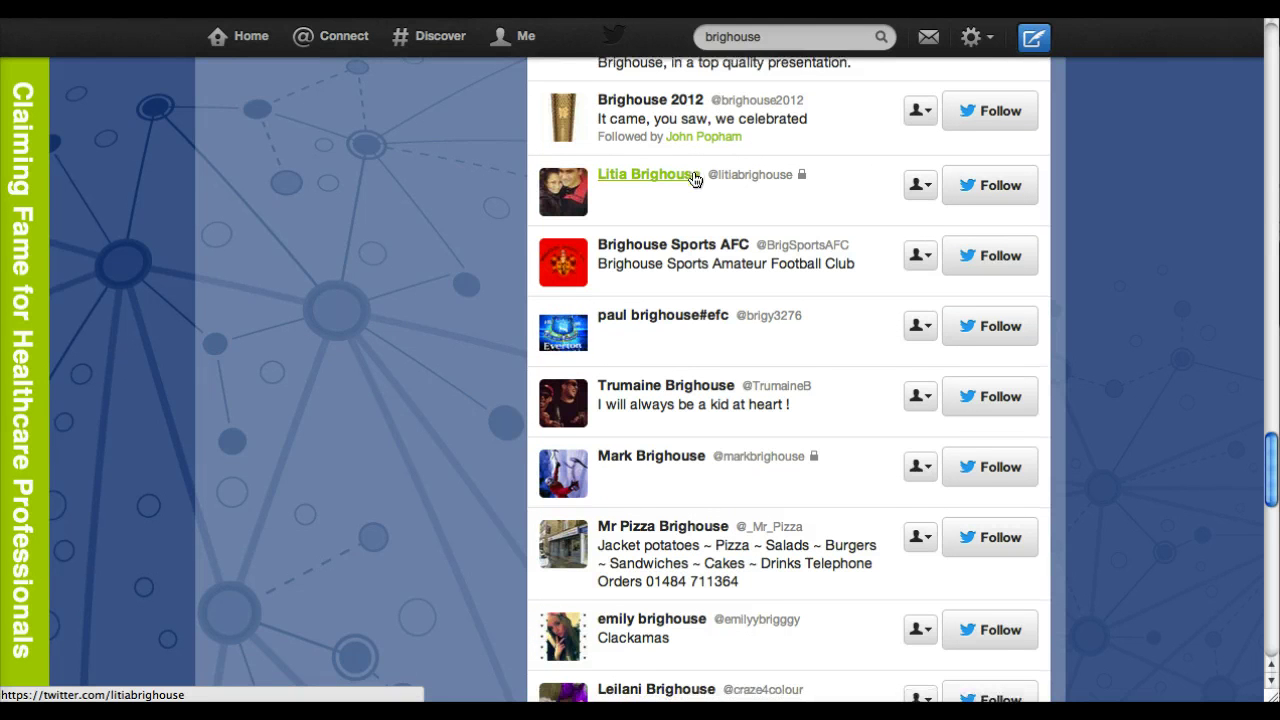
pyautogui.scroll(-5, 693, 178)
pyautogui.scroll(-3, 695, 178)
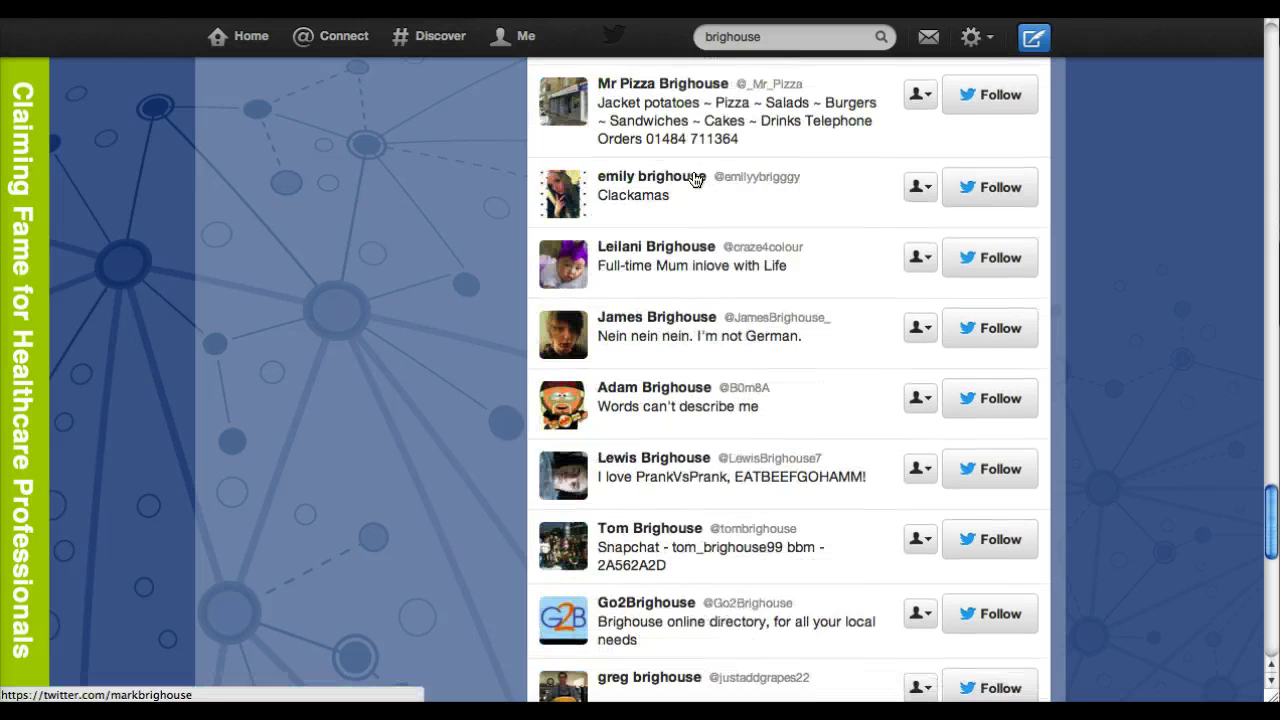
pyautogui.scroll(-2, 695, 178)
pyautogui.scroll(-20, 695, 178)
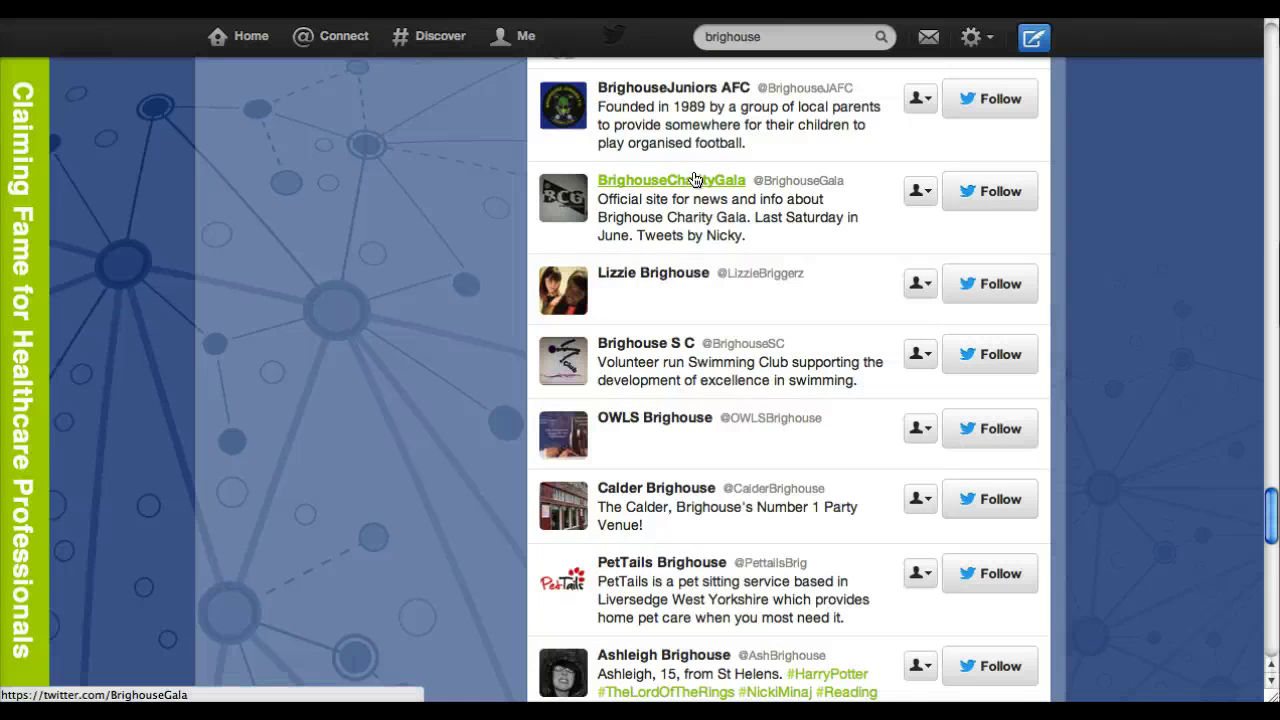
pyautogui.scroll(-5, 695, 178)
pyautogui.scroll(-5, 695, 178)
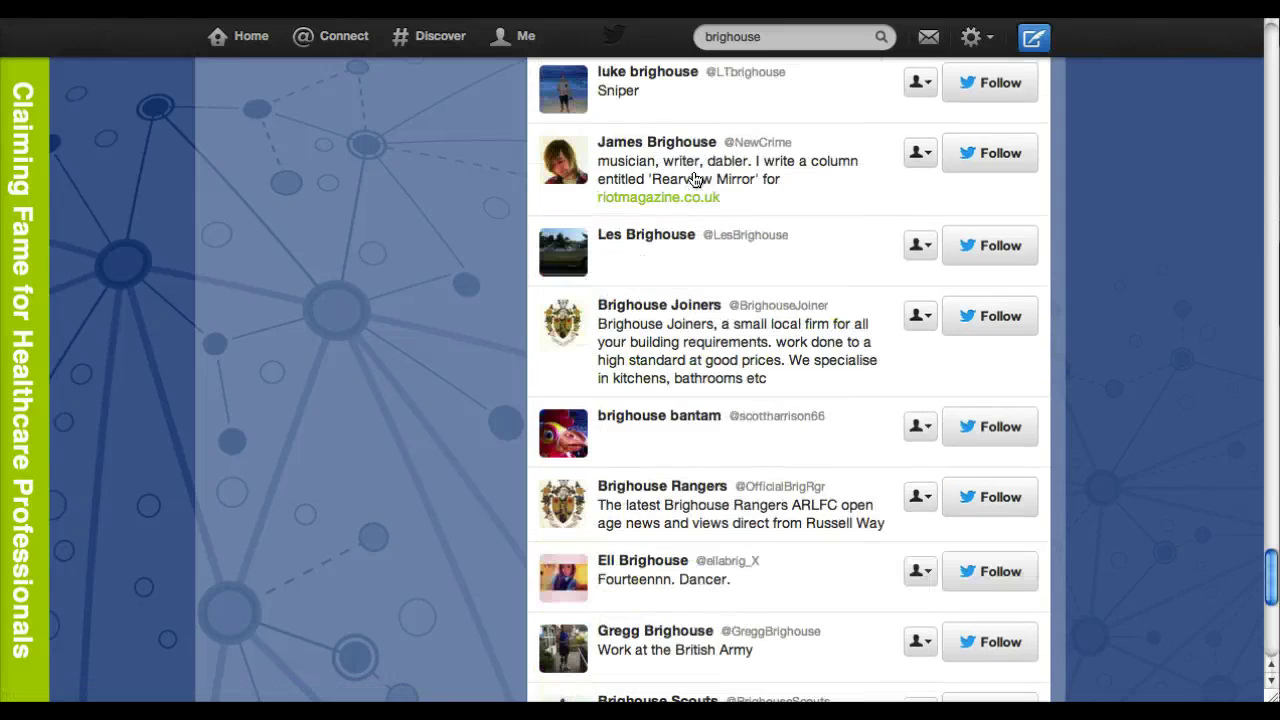
pyautogui.scroll(20, 695, 178)
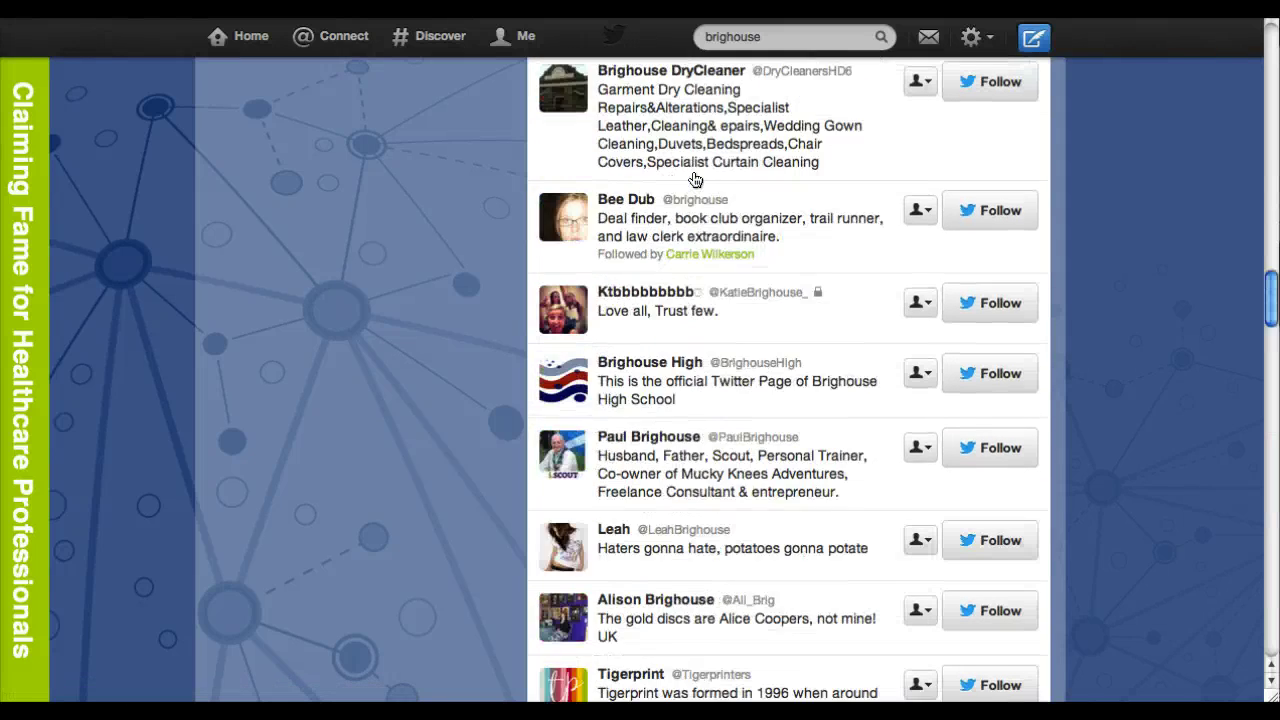
pyautogui.scroll(15, 695, 178)
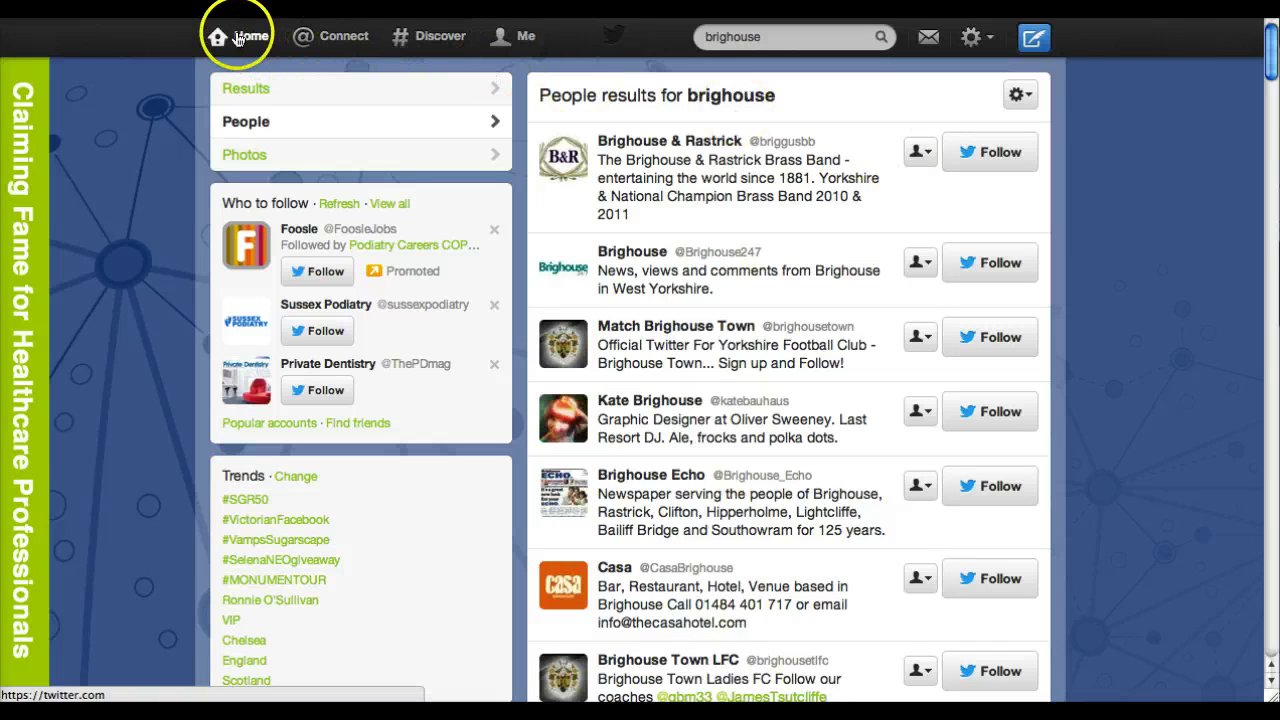
# Open your own profile's lists and look through them
pyautogui.click(515, 44)
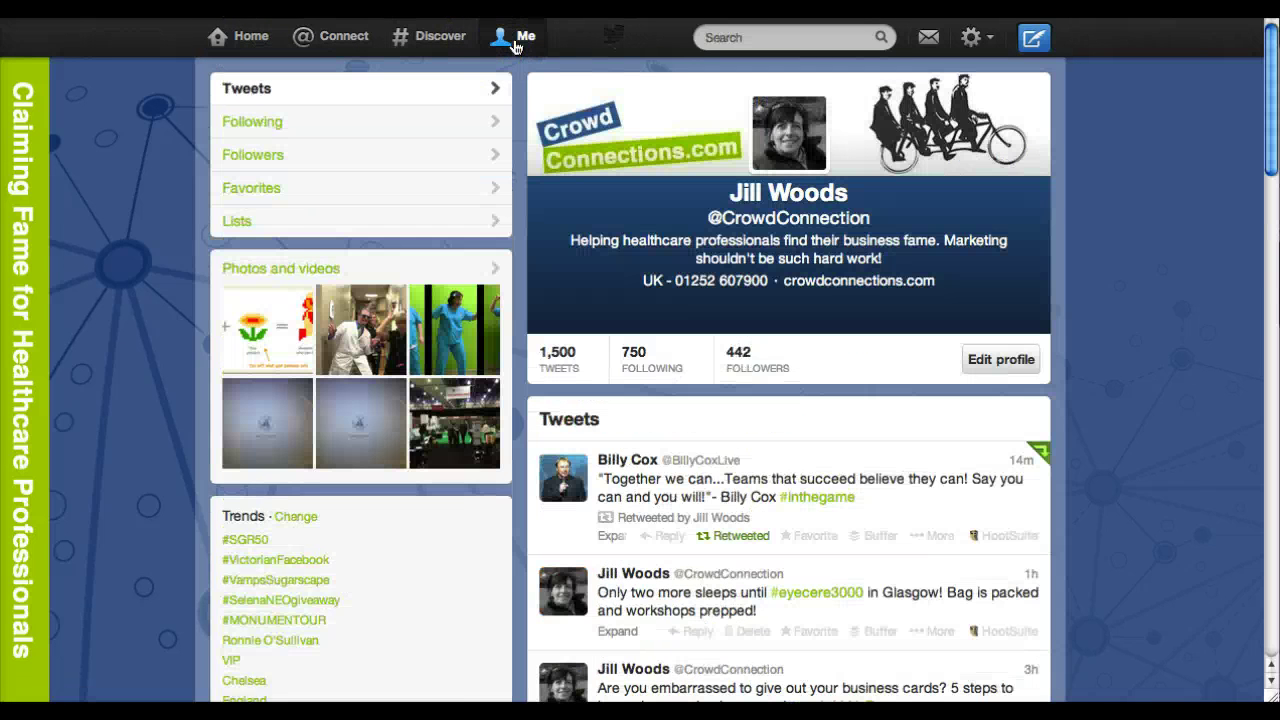
pyautogui.click(237, 222)
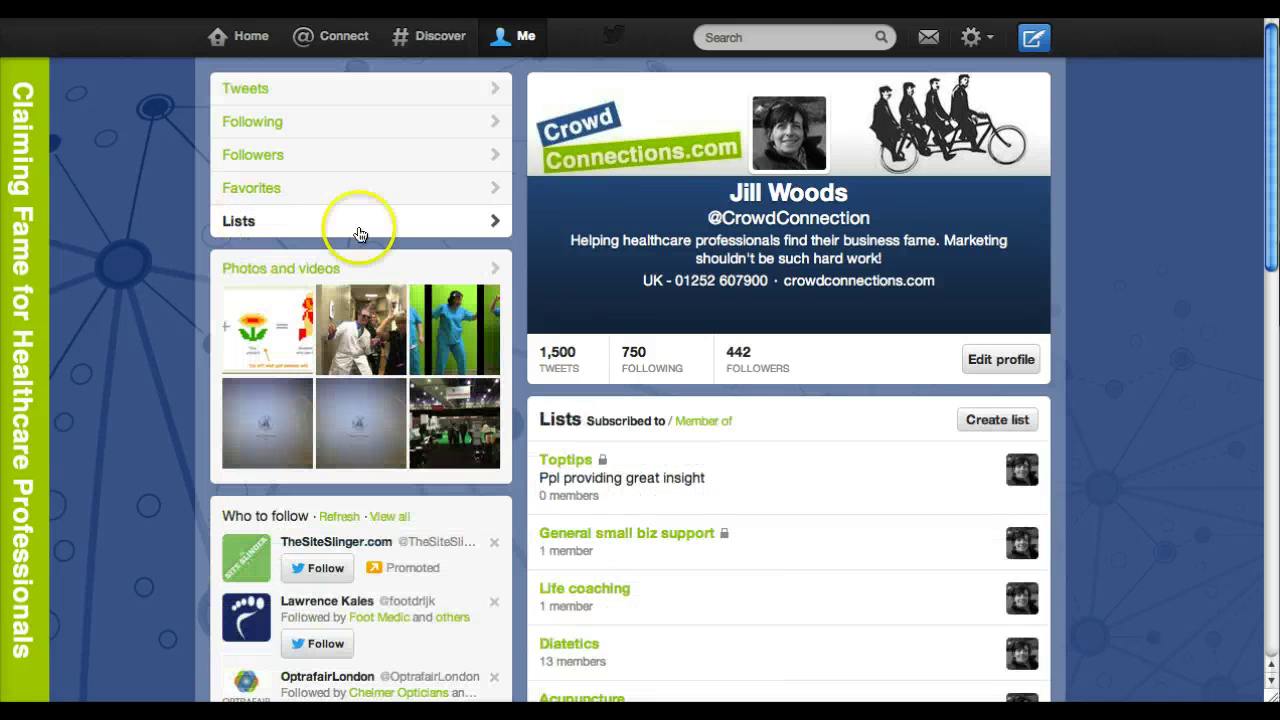
pyautogui.scroll(-8, 760, 365)
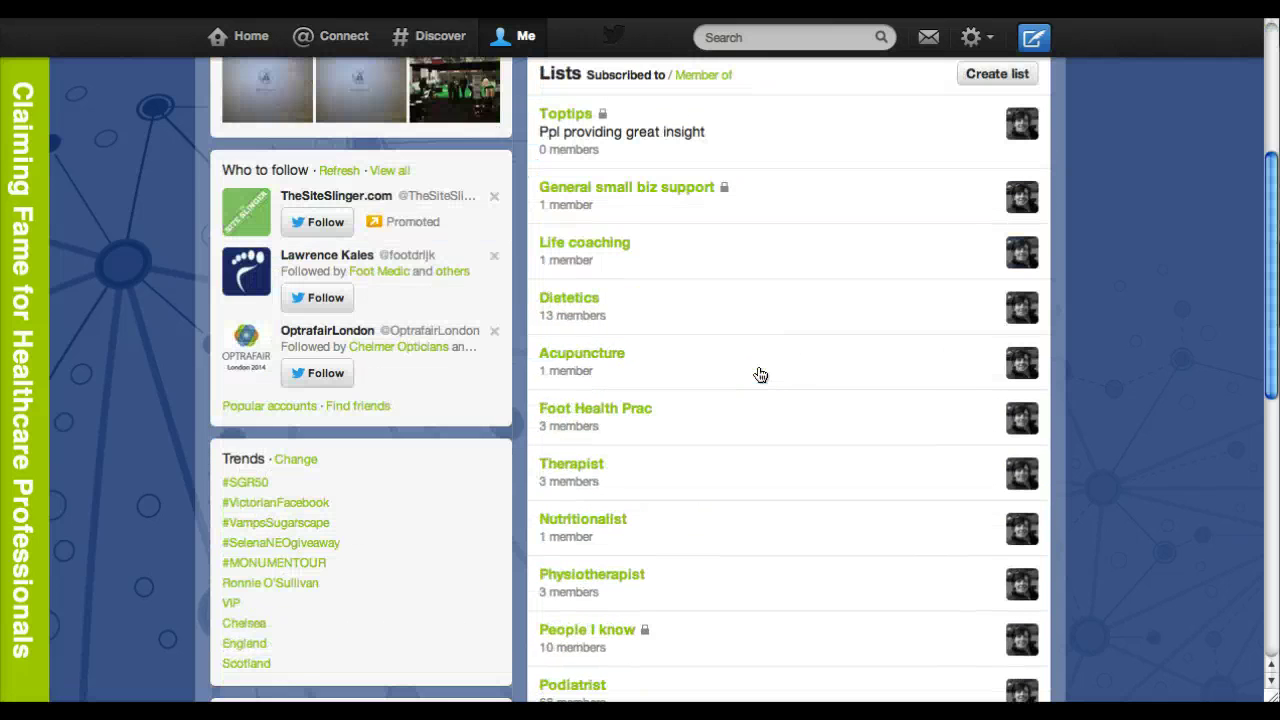
# Find the Osteopath list among your own lists and open it
pyautogui.scroll(-2, 760, 375)
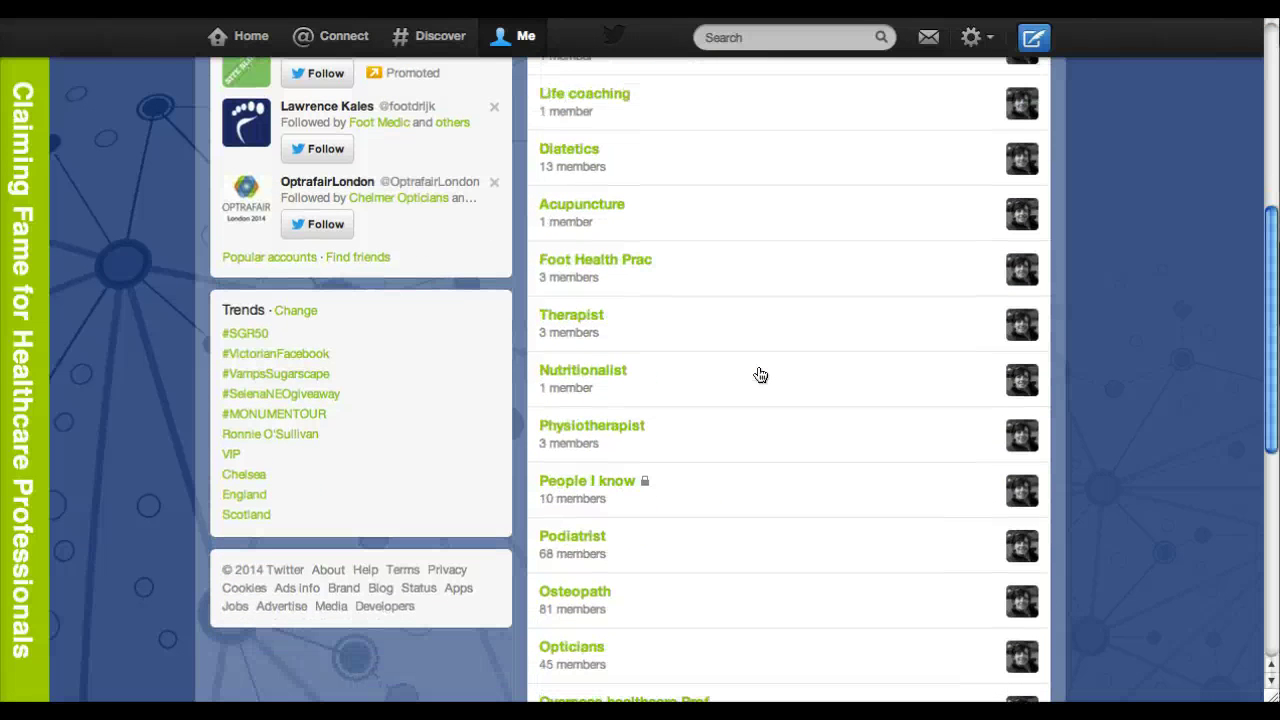
pyautogui.scroll(-4, 760, 375)
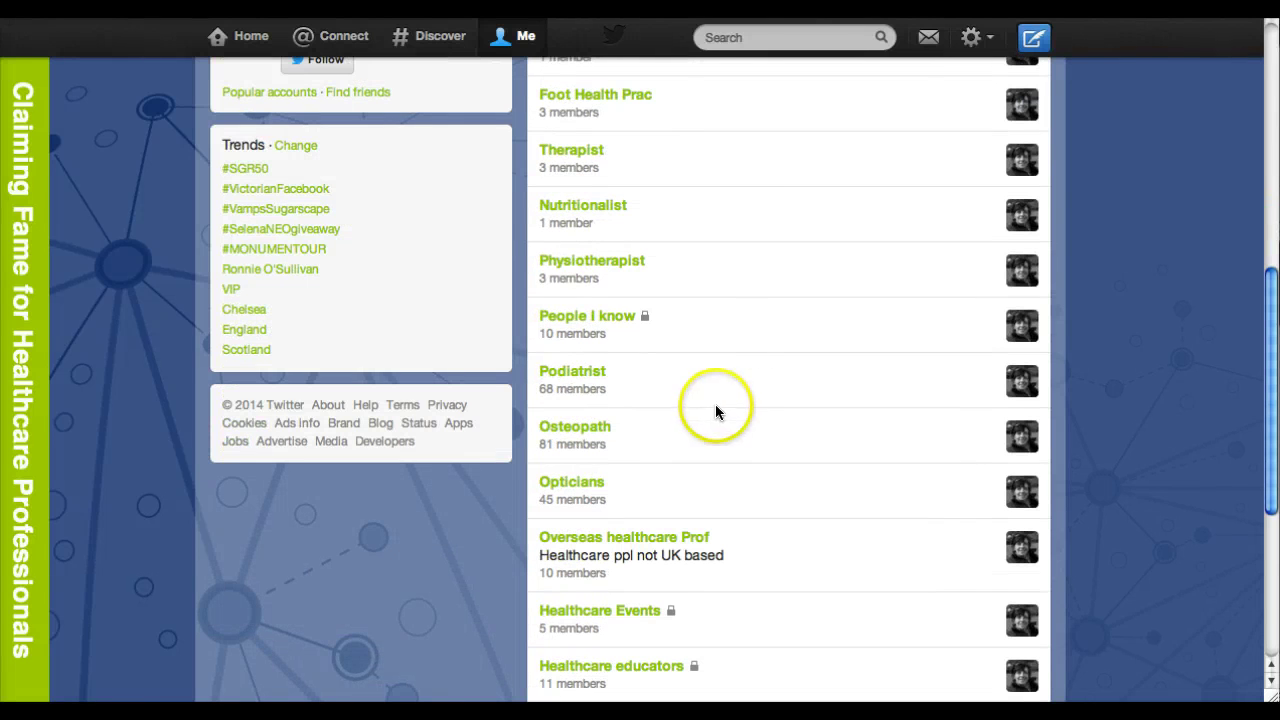
pyautogui.click(564, 430)
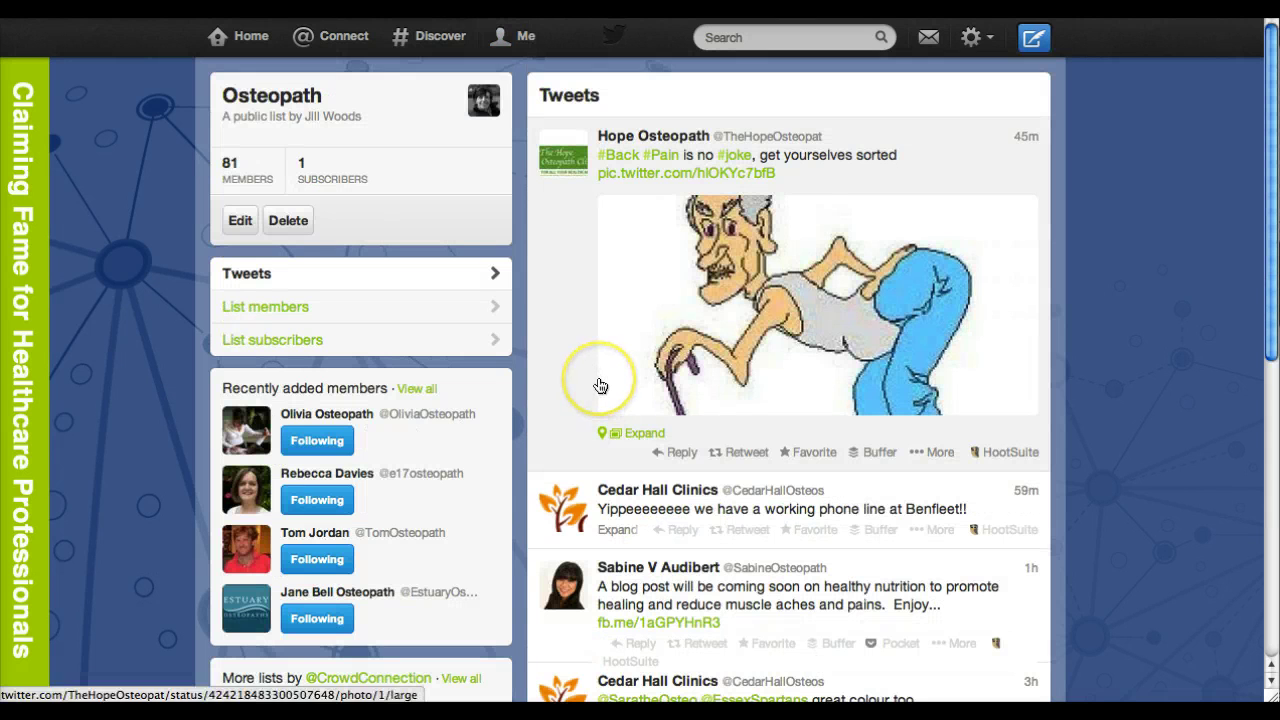
# Review the most recent tweets in the Osteopath list to see what its members are posting
pyautogui.scroll(-5, 600, 386)
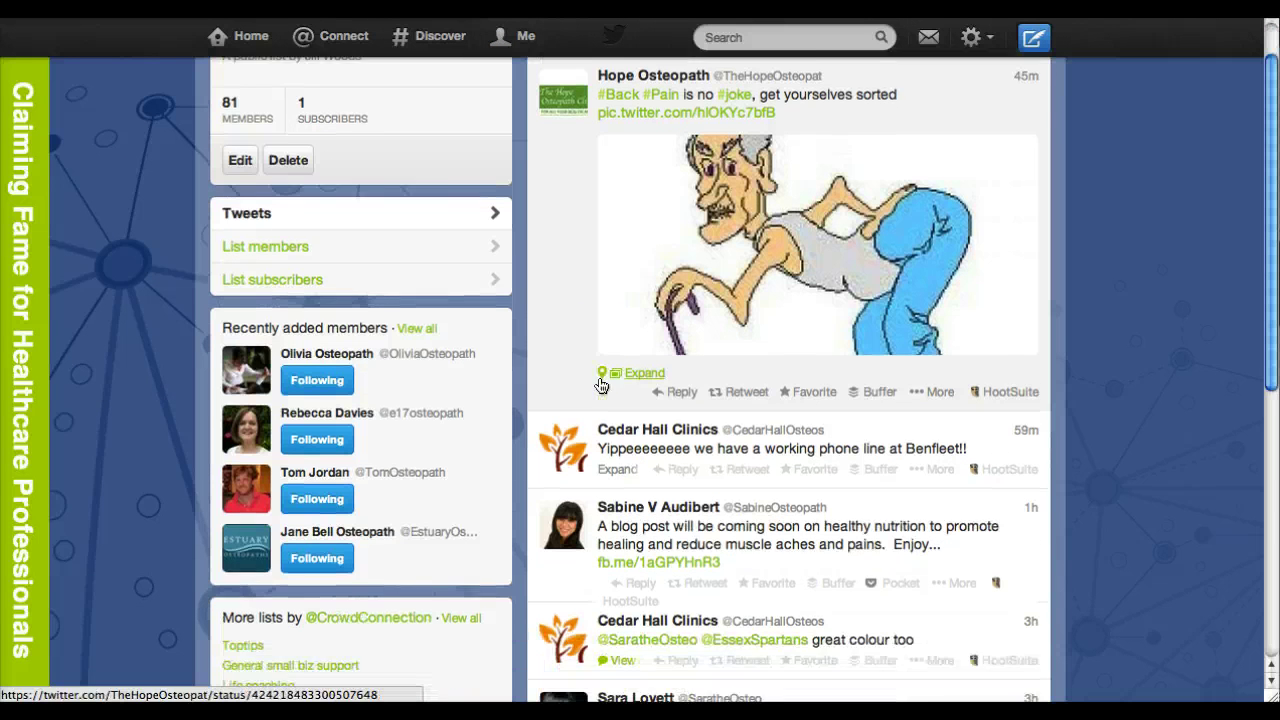
pyautogui.scroll(-1, 600, 386)
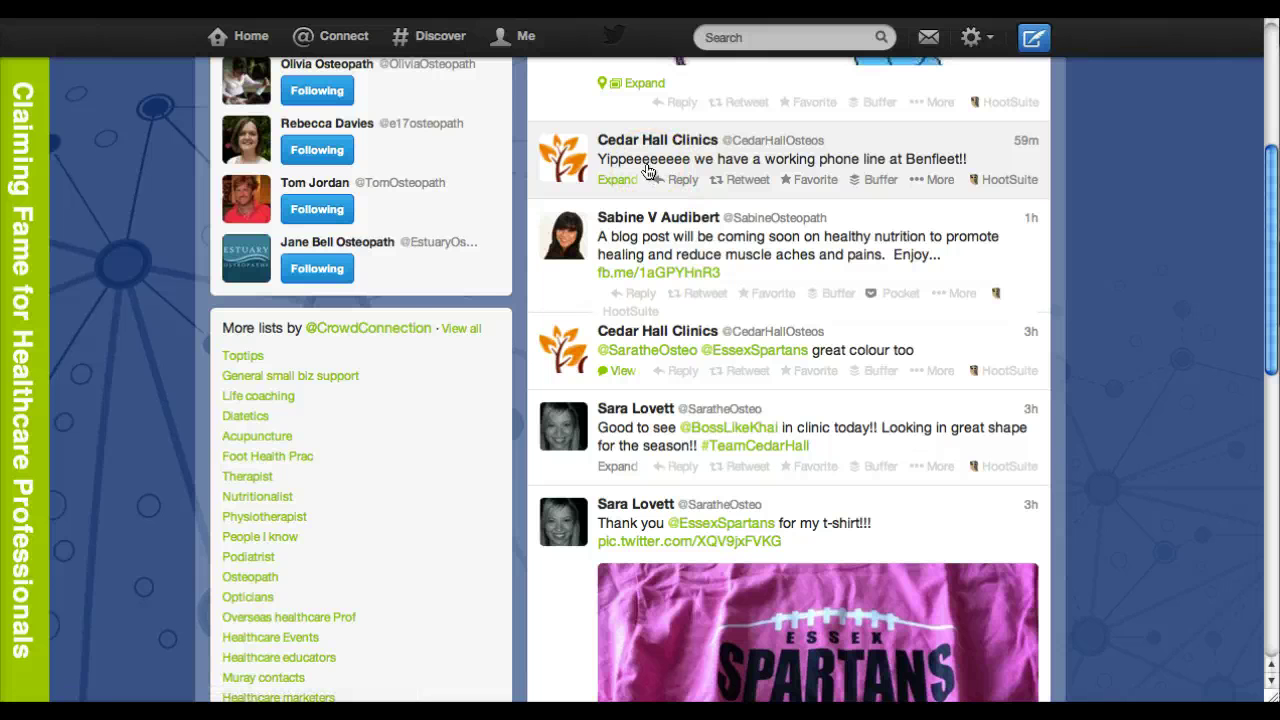
pyautogui.scroll(-1, 647, 172)
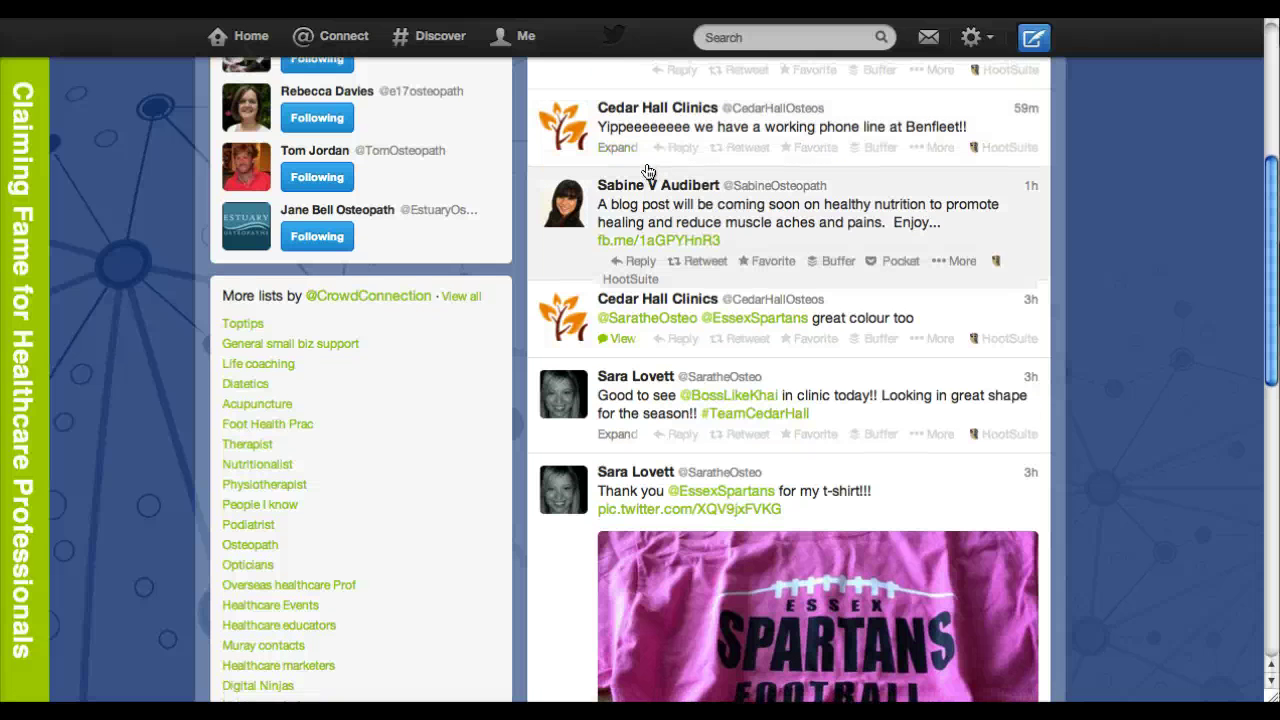
pyautogui.scroll(4, 647, 172)
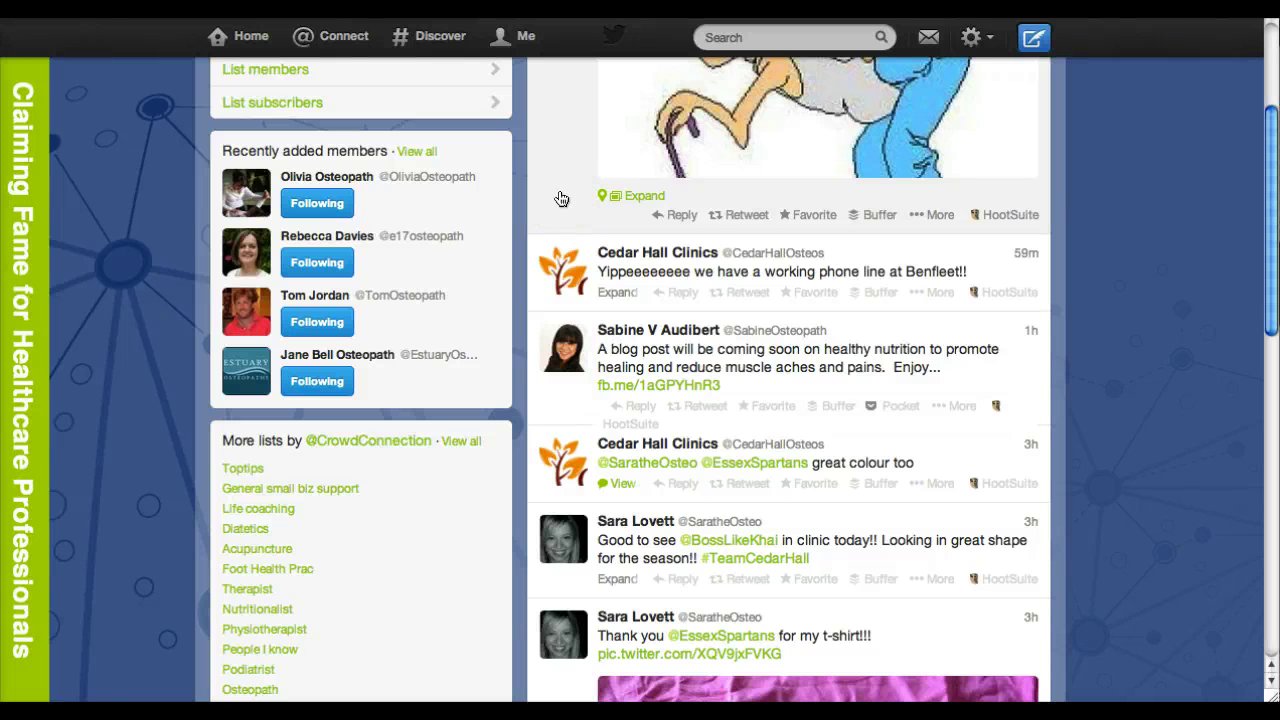
pyautogui.click(588, 182)
pyautogui.scroll(-1, 588, 191)
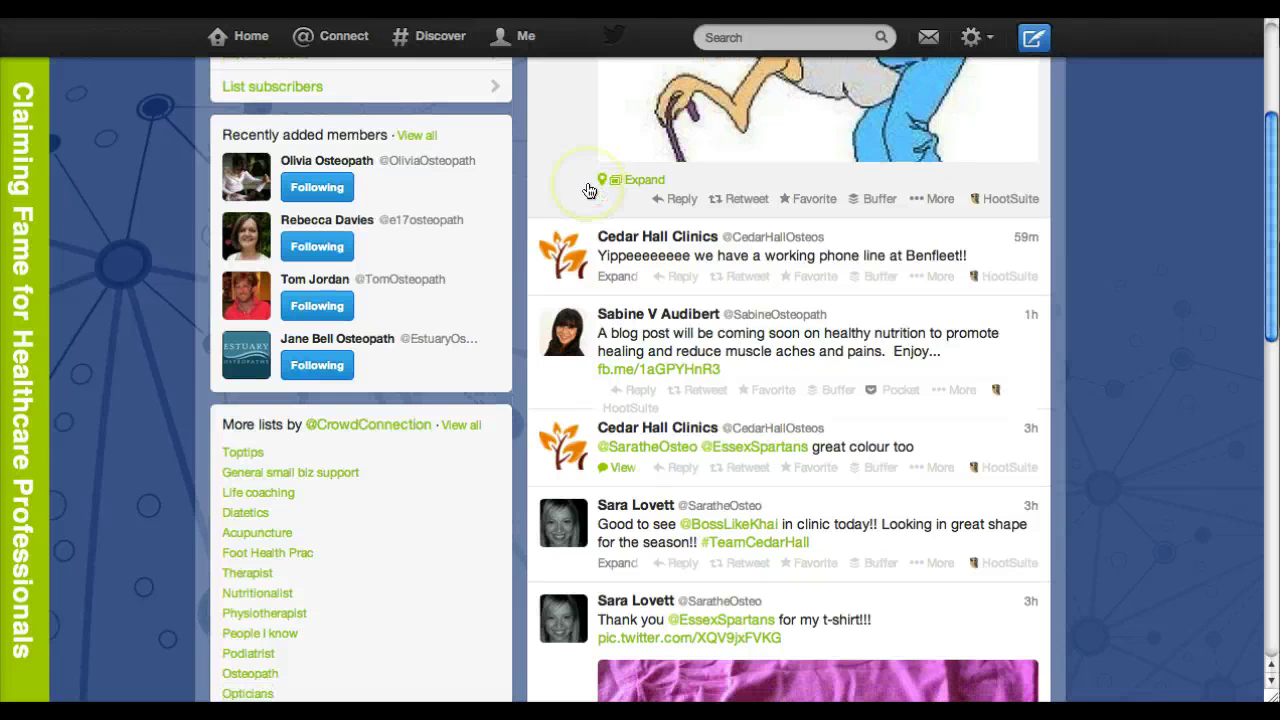
pyautogui.click(690, 318)
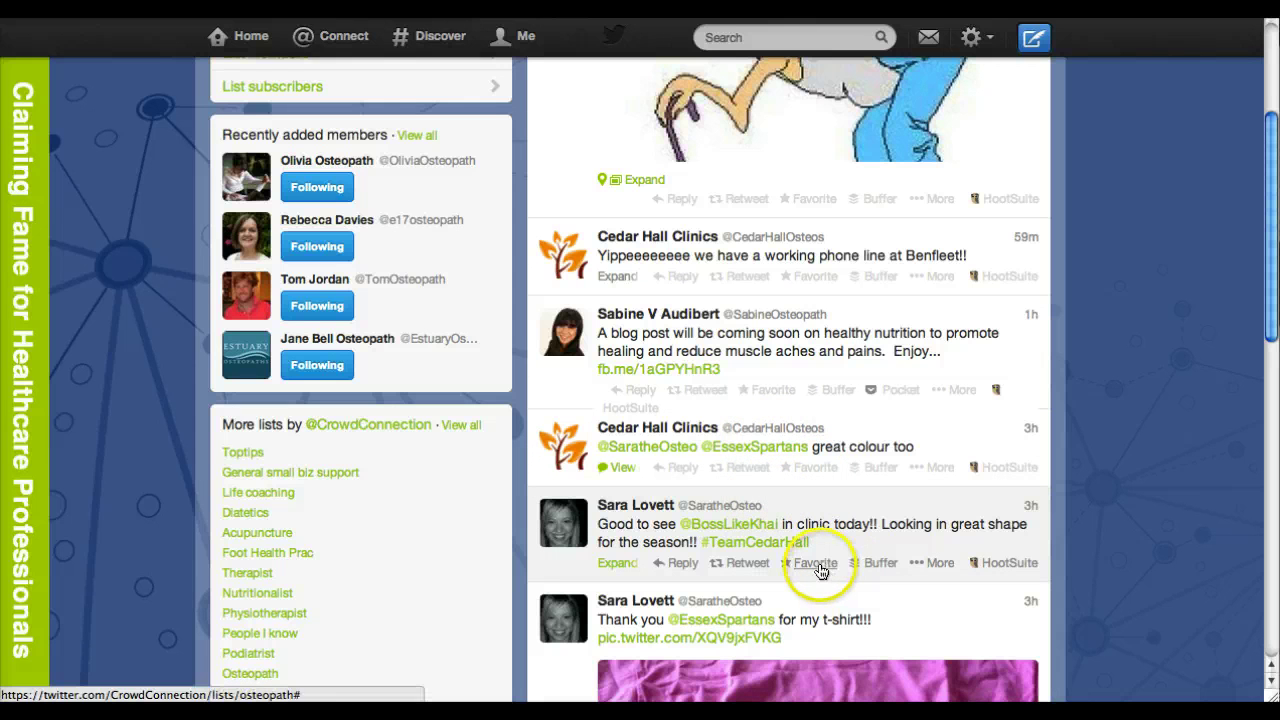
# Browse the older tweets in the Osteopath list for posts to favorite, retweet or reply to
pyautogui.scroll(-5, 820, 570)
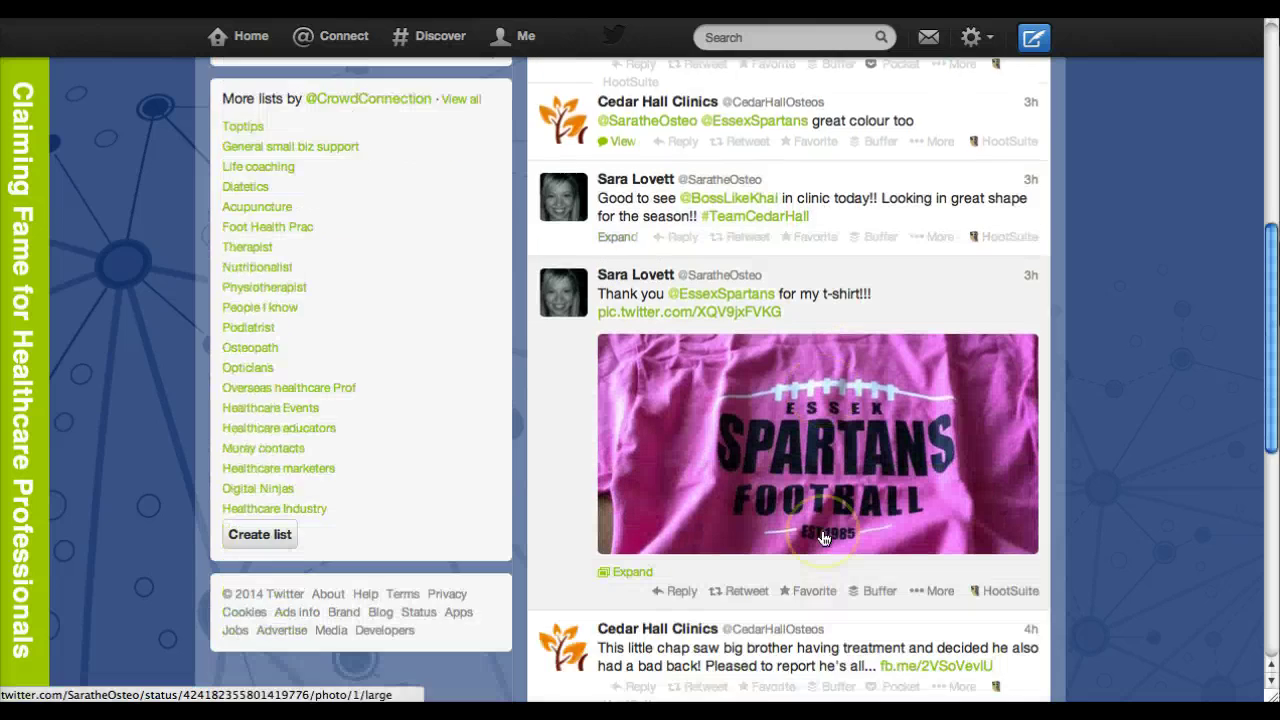
pyautogui.scroll(-1, 822, 538)
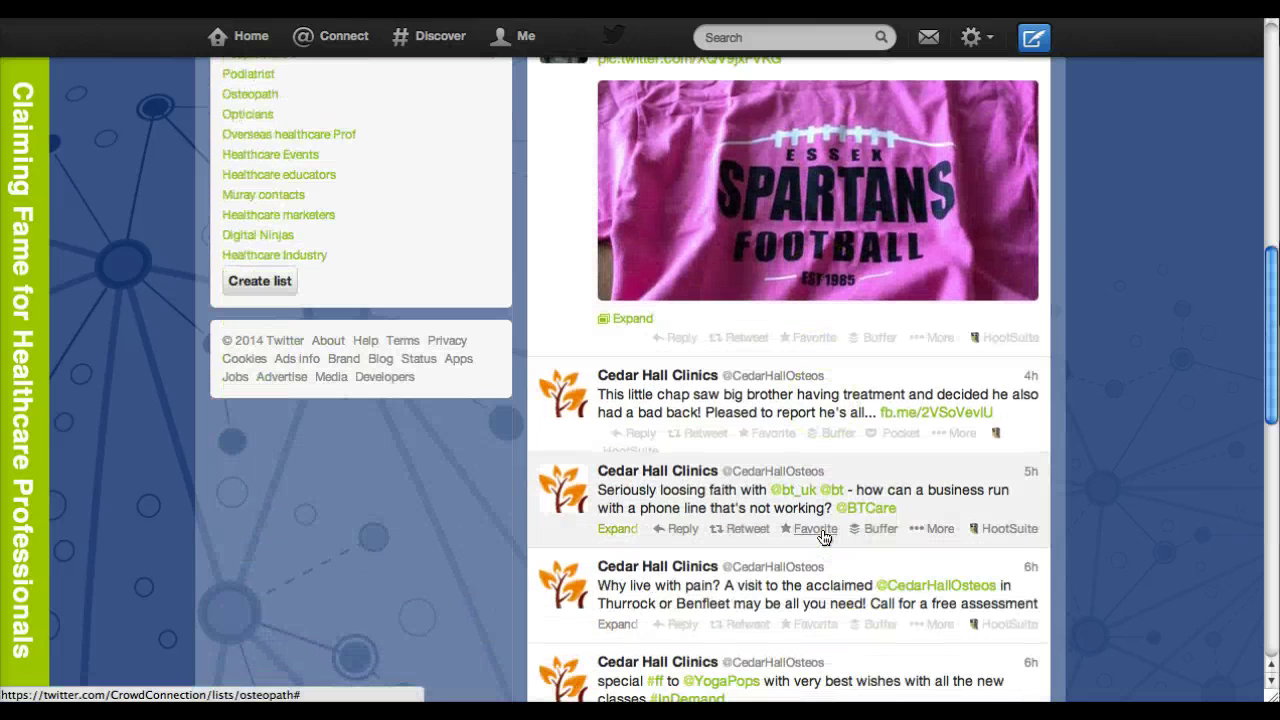
pyautogui.scroll(-1, 822, 538)
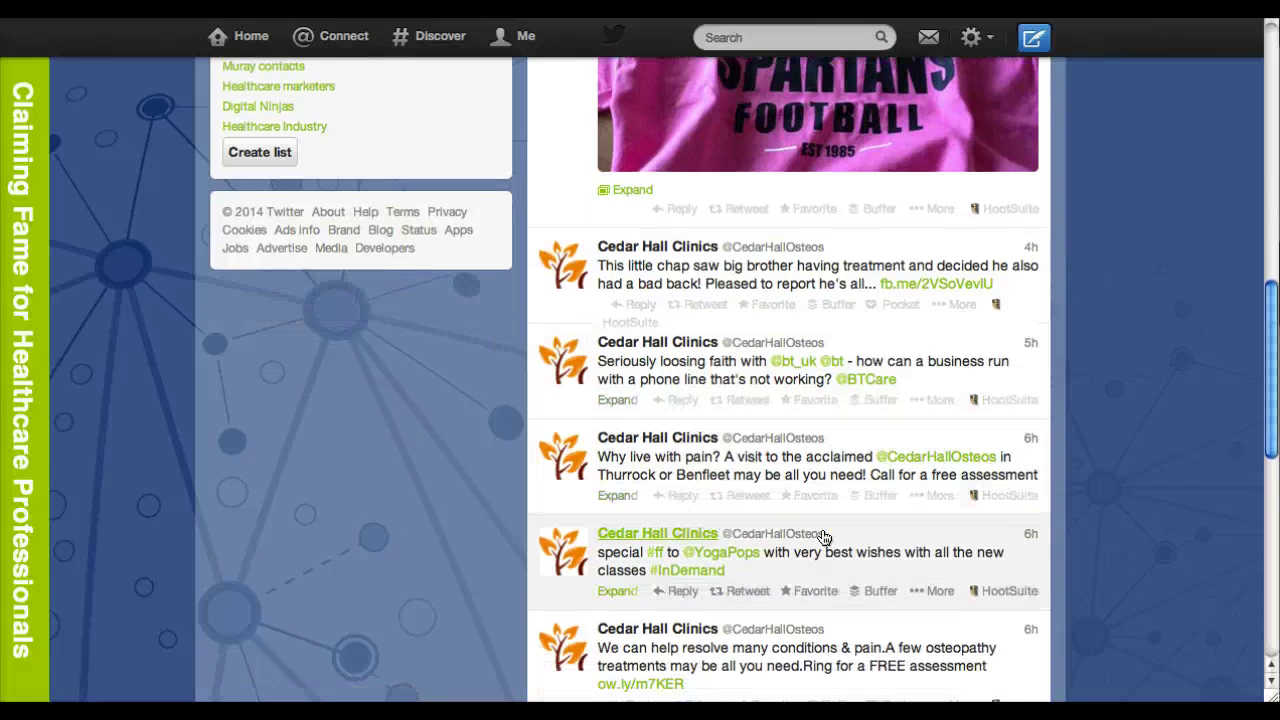
pyautogui.scroll(-1, 822, 538)
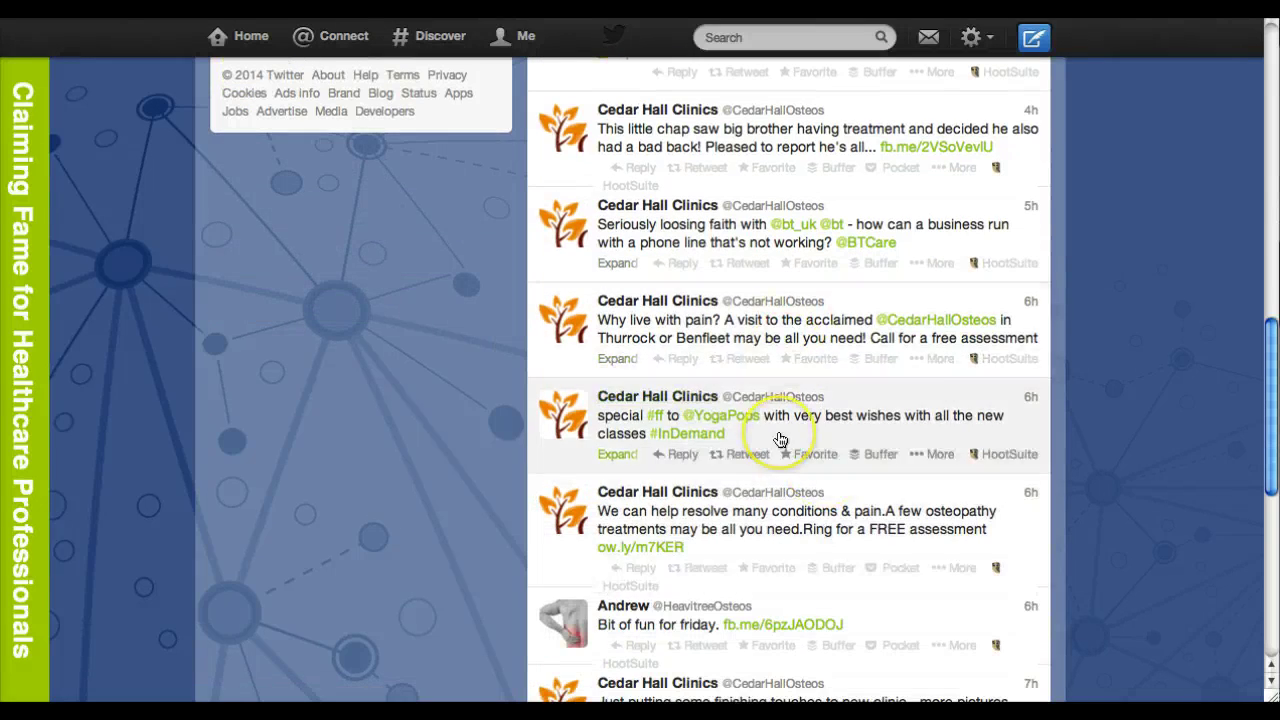
pyautogui.scroll(-4, 780, 440)
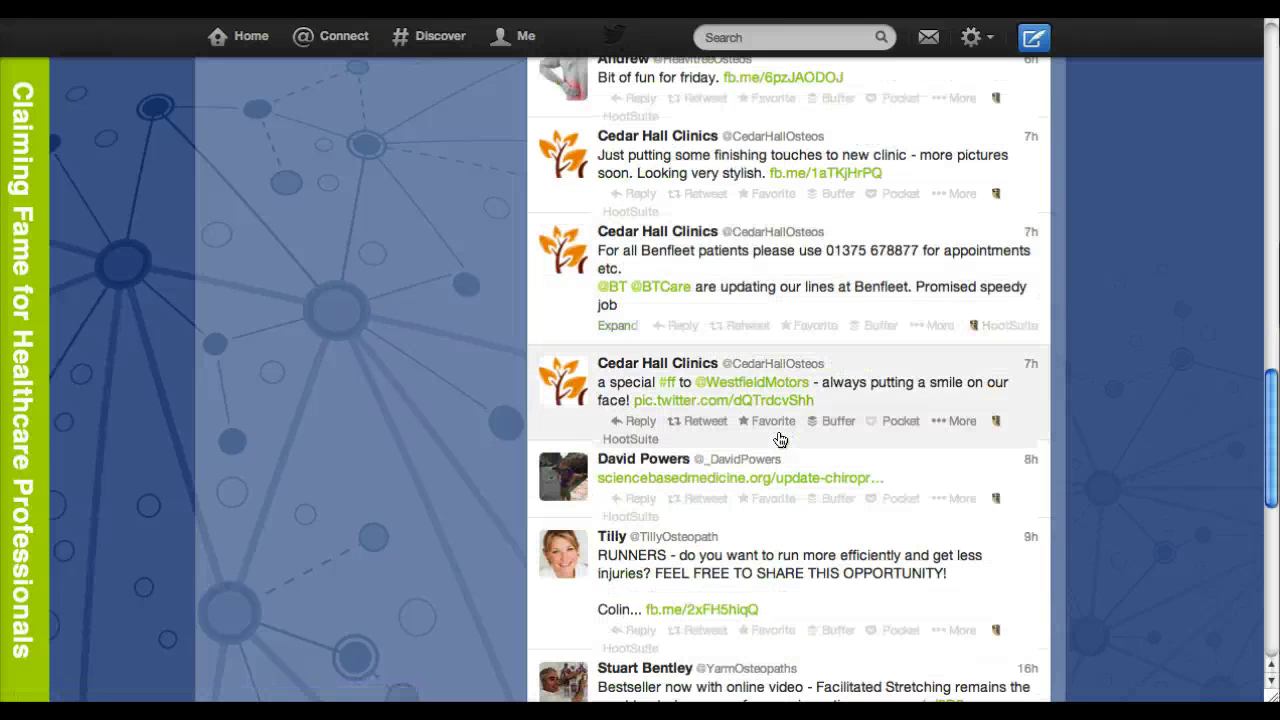
pyautogui.scroll(-2, 780, 440)
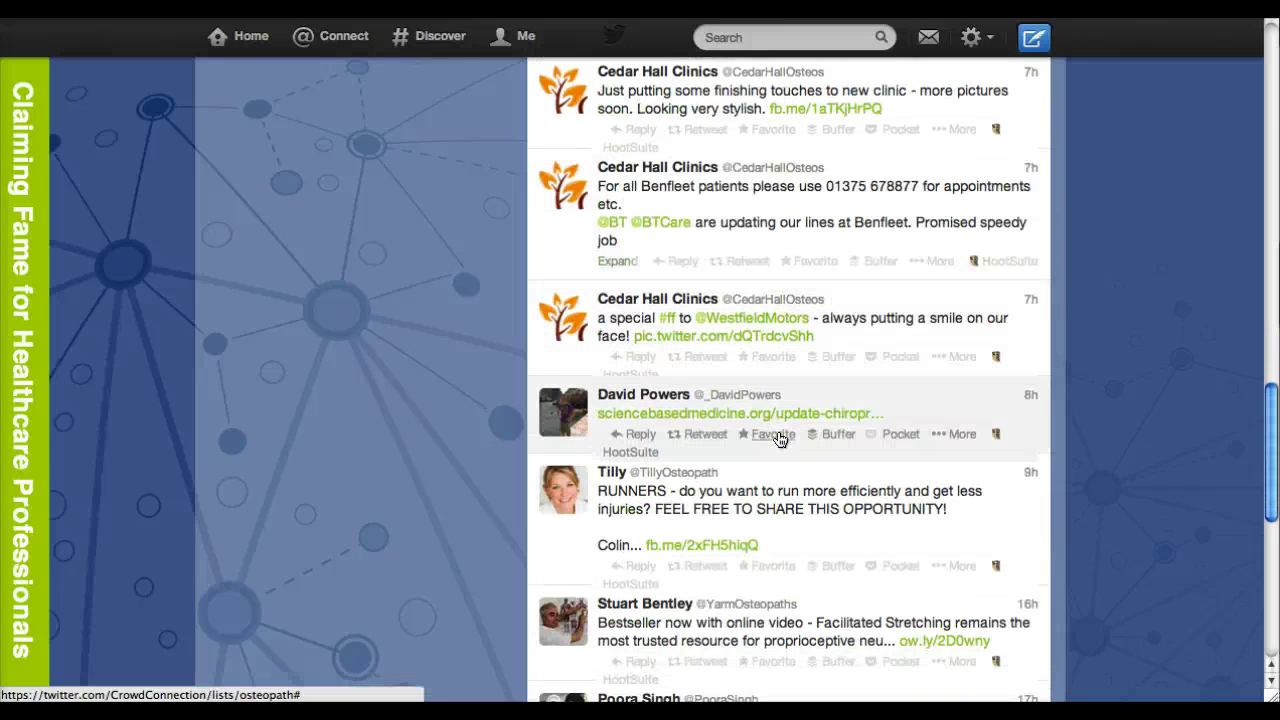
pyautogui.scroll(-1, 780, 440)
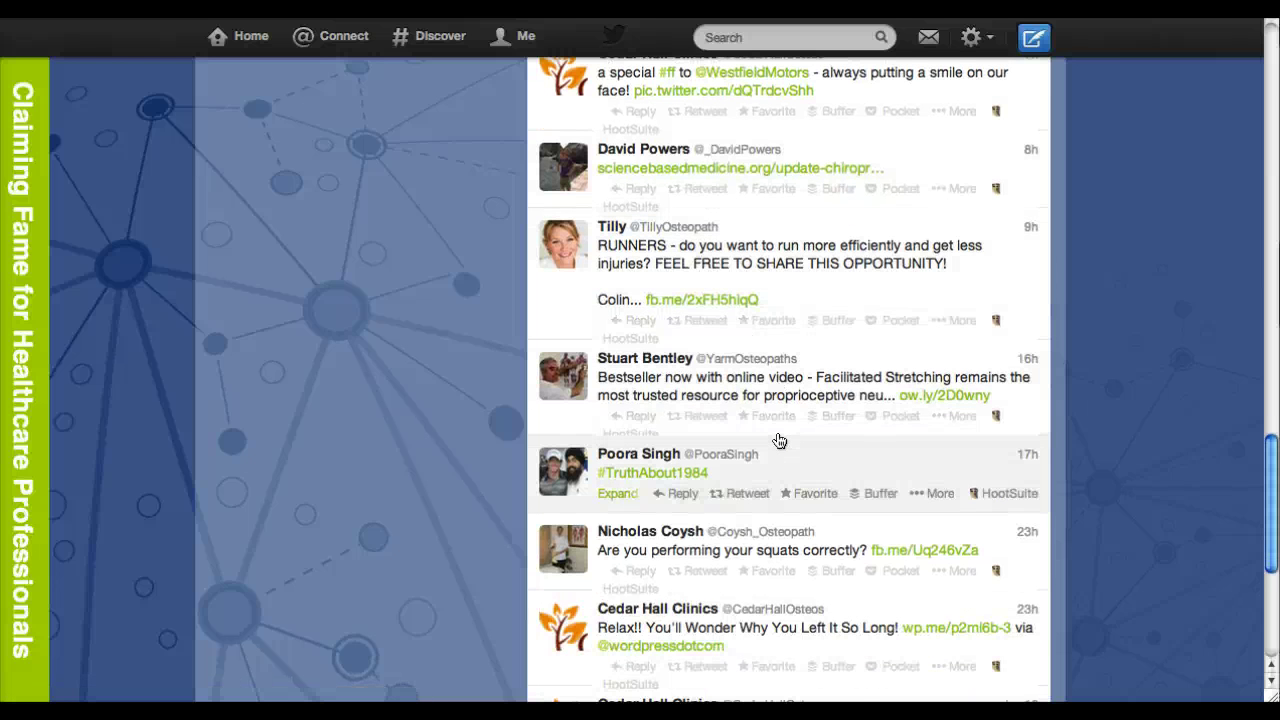
pyautogui.scroll(-1, 780, 441)
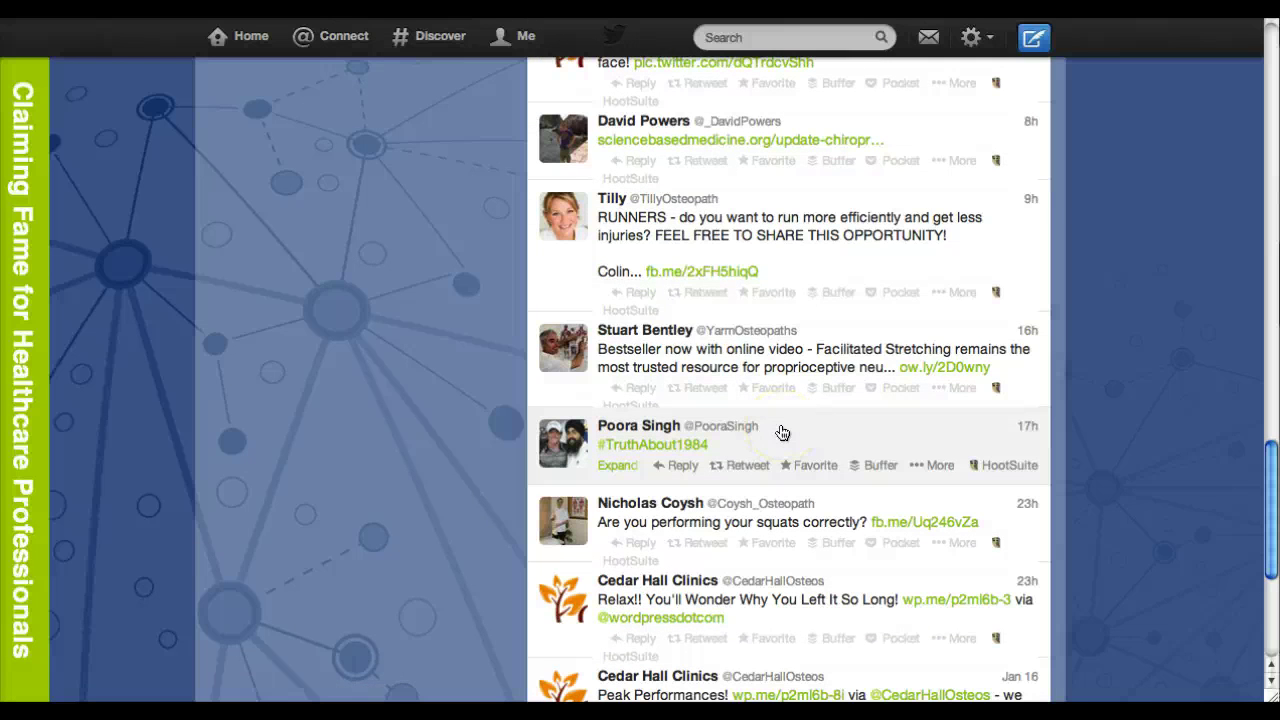
# Return to the start of the Osteopath list's tweets and load the newly arrived tweet
pyautogui.scroll(15, 782, 432)
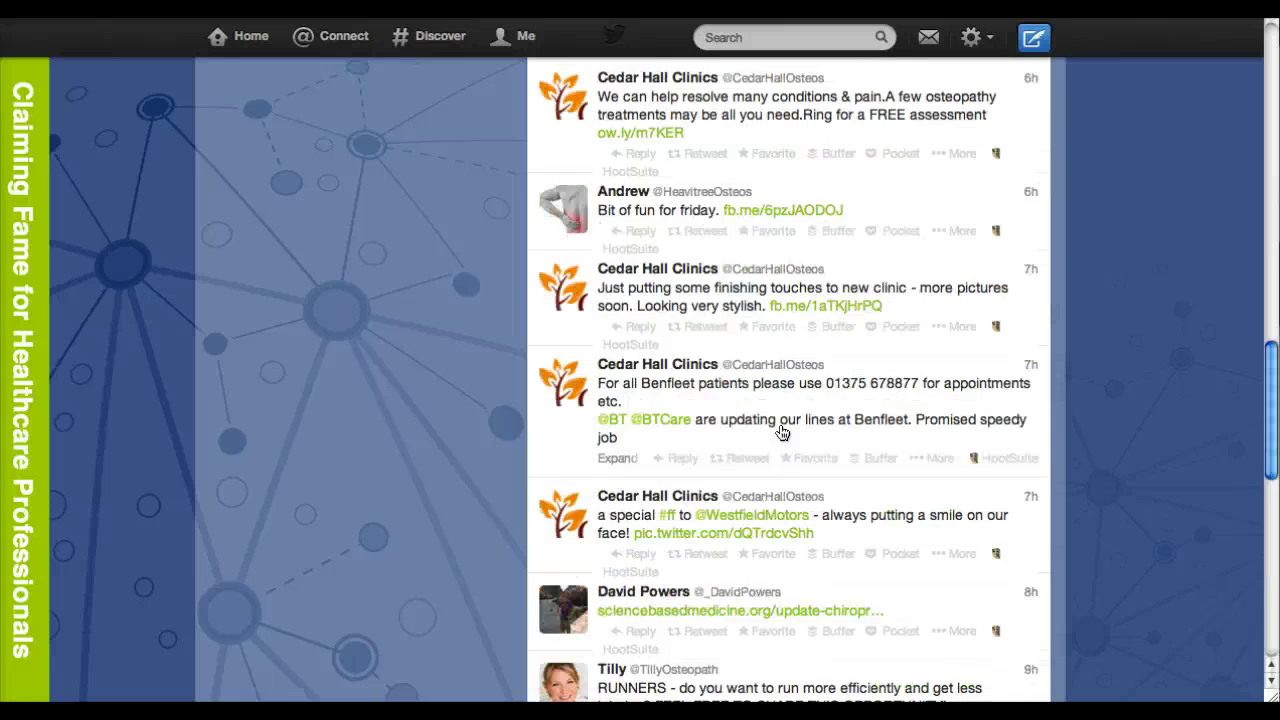
pyautogui.scroll(2, 781, 430)
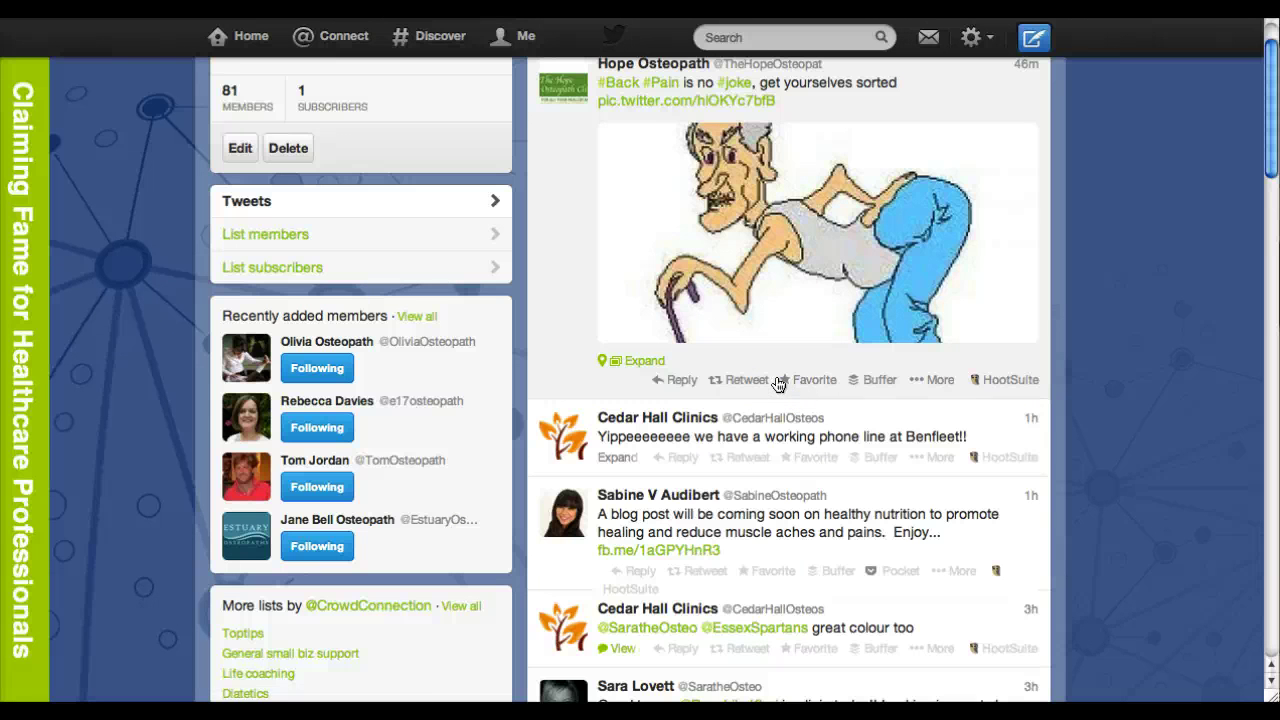
pyautogui.click(778, 386)
pyautogui.scroll(2, 778, 389)
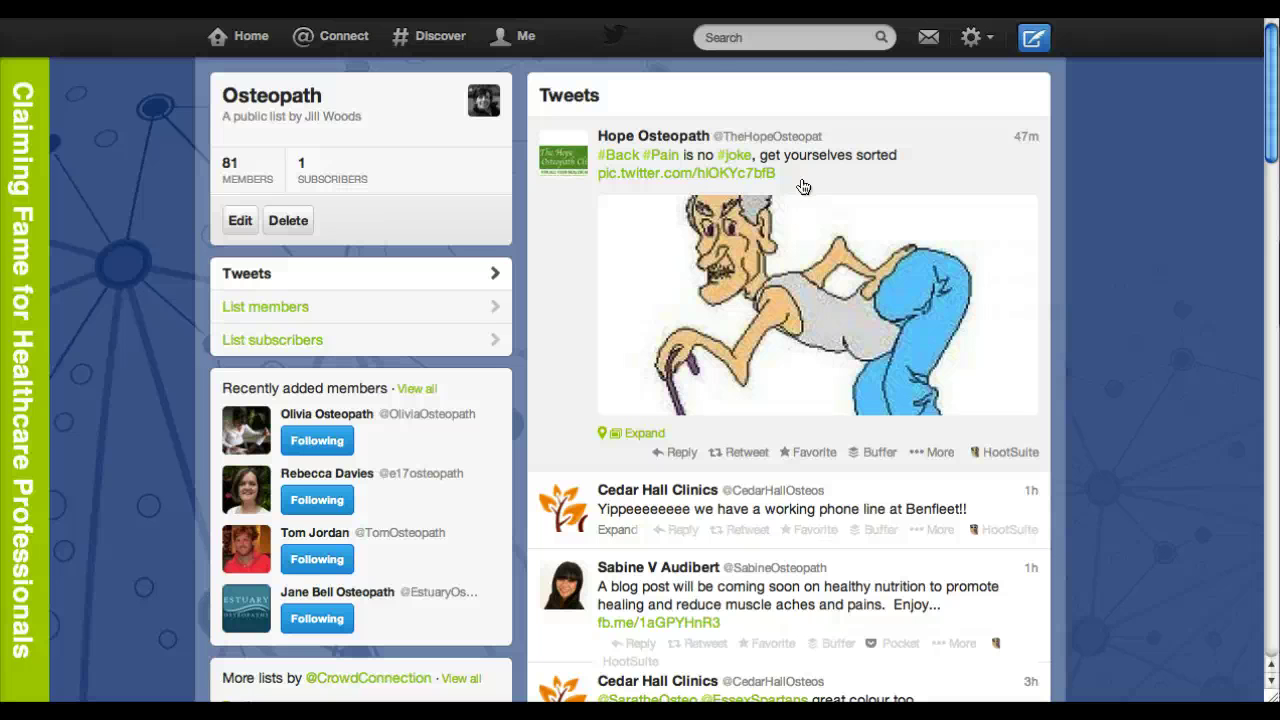
pyautogui.click(770, 42)
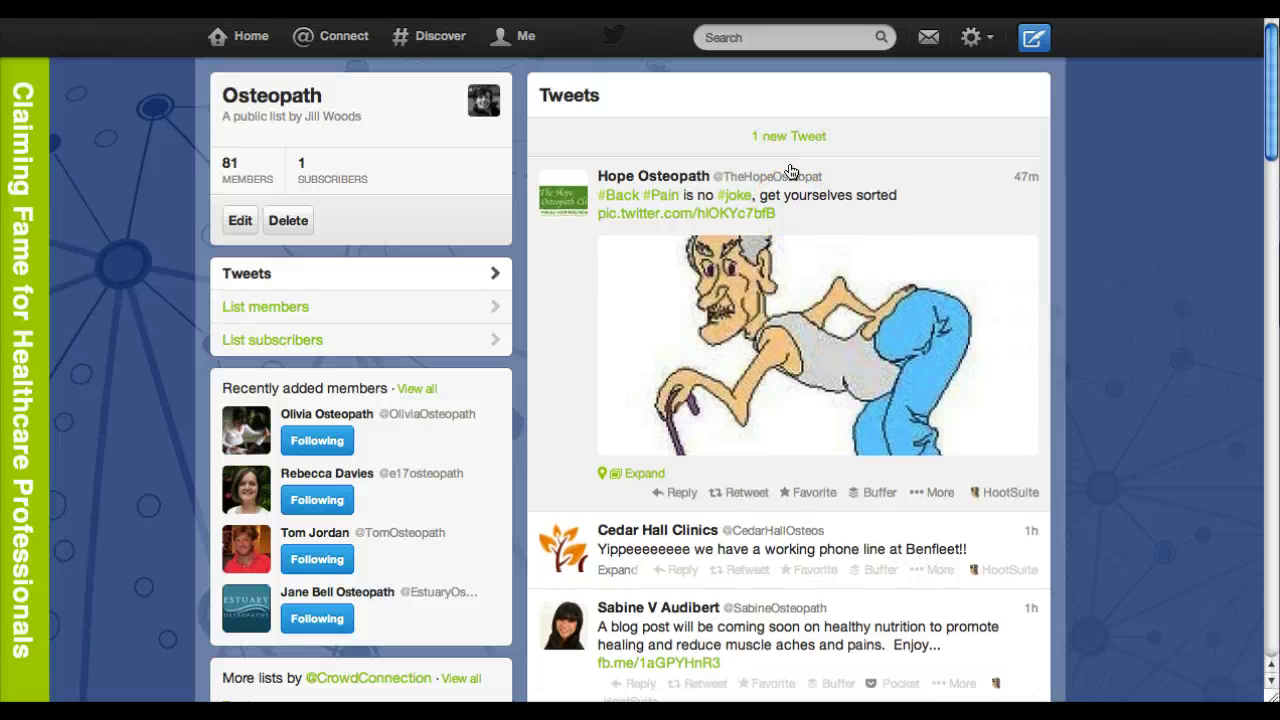
pyautogui.click(790, 145)
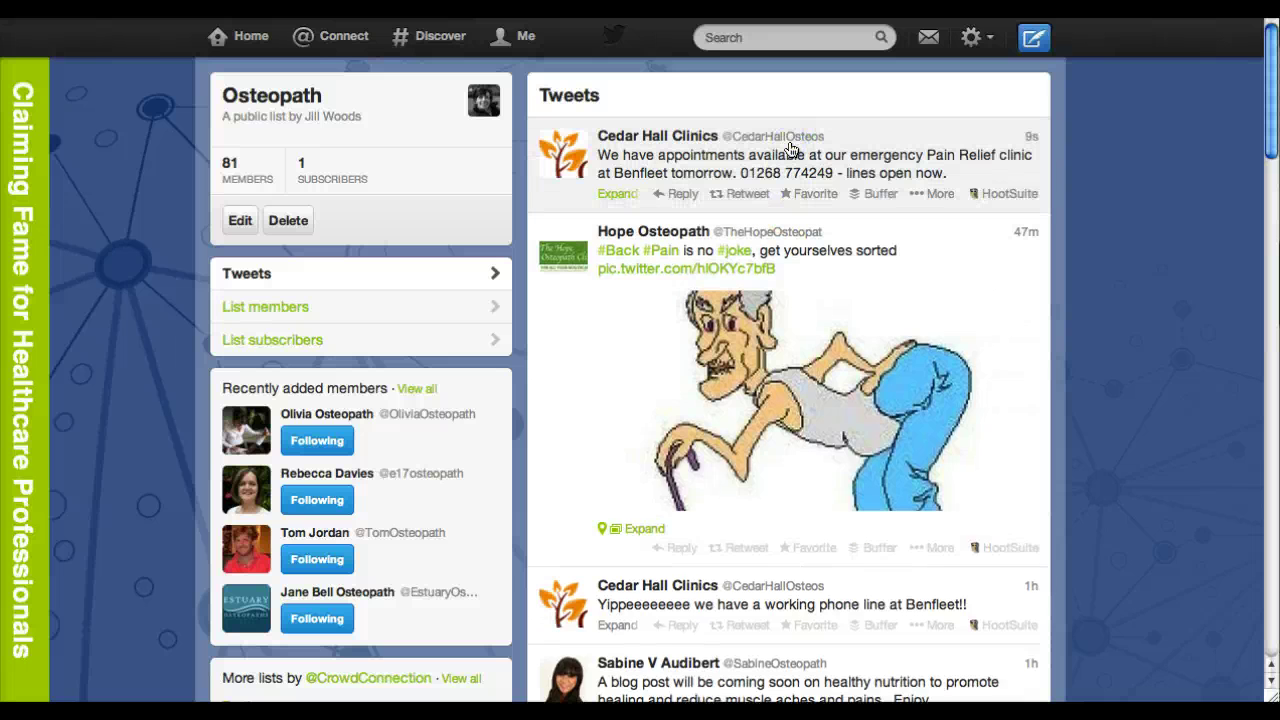